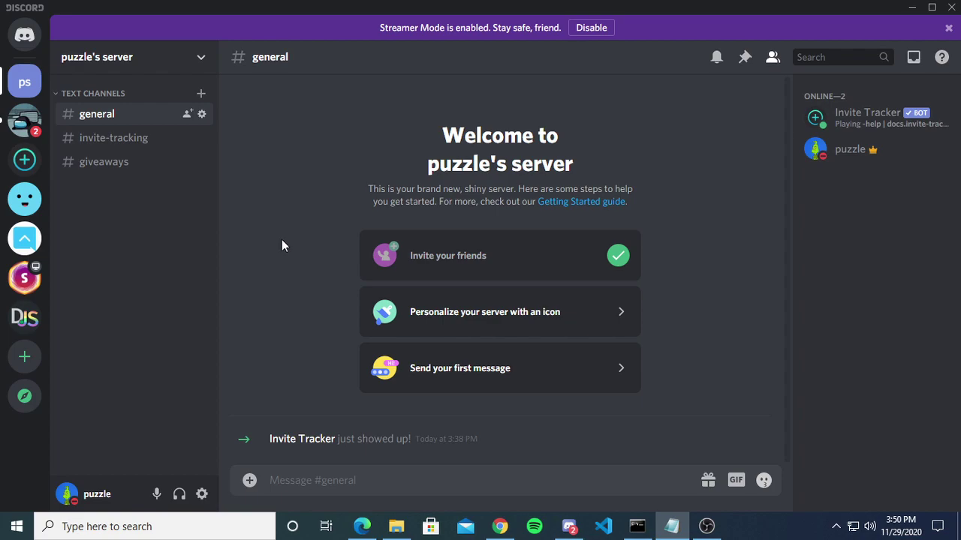
Send the -help command in #general to get Invite Tracker's help page
click(328, 488)
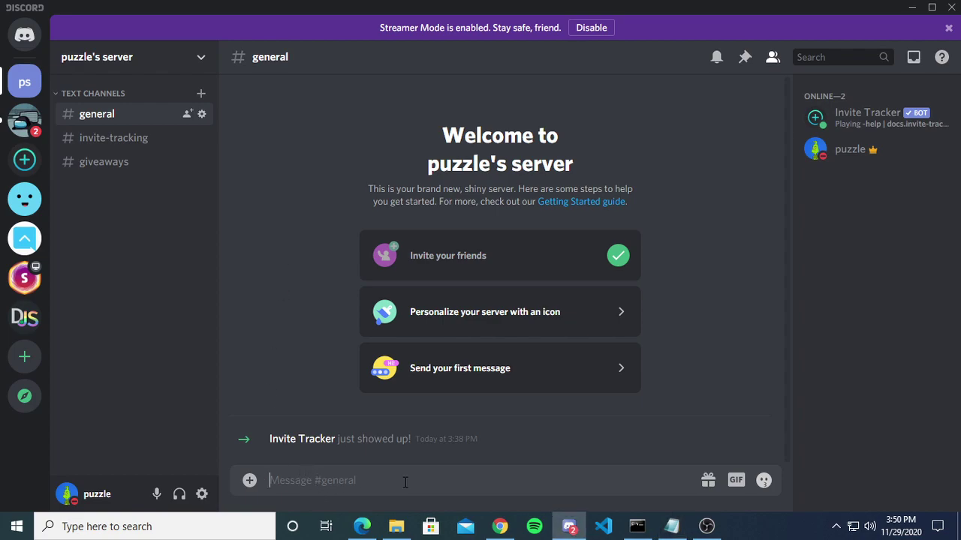
text(-)
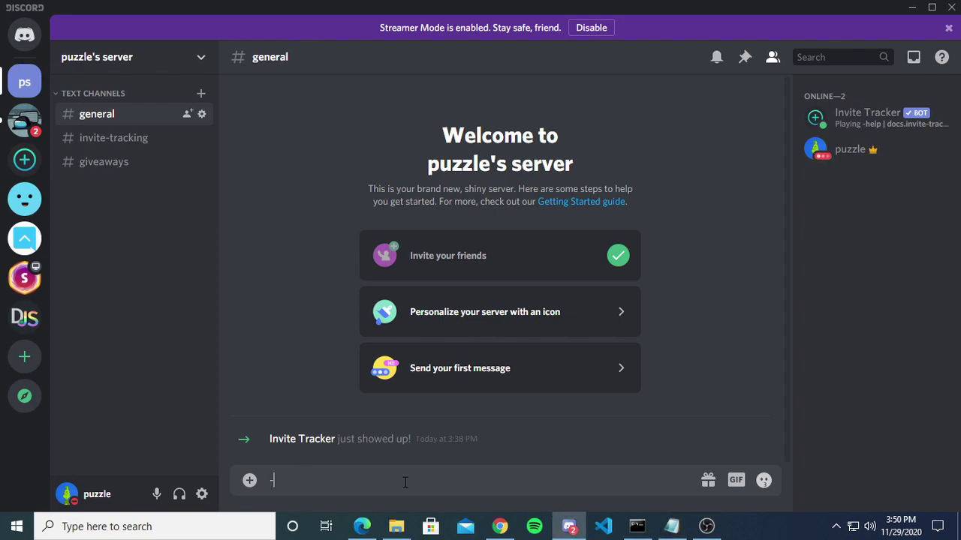
text(help)
key(Return)
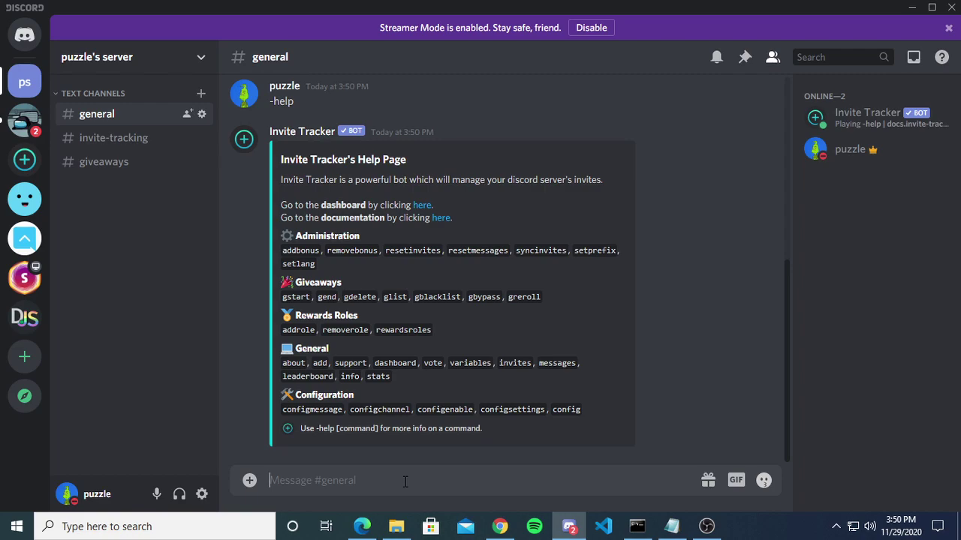
text(@inv)
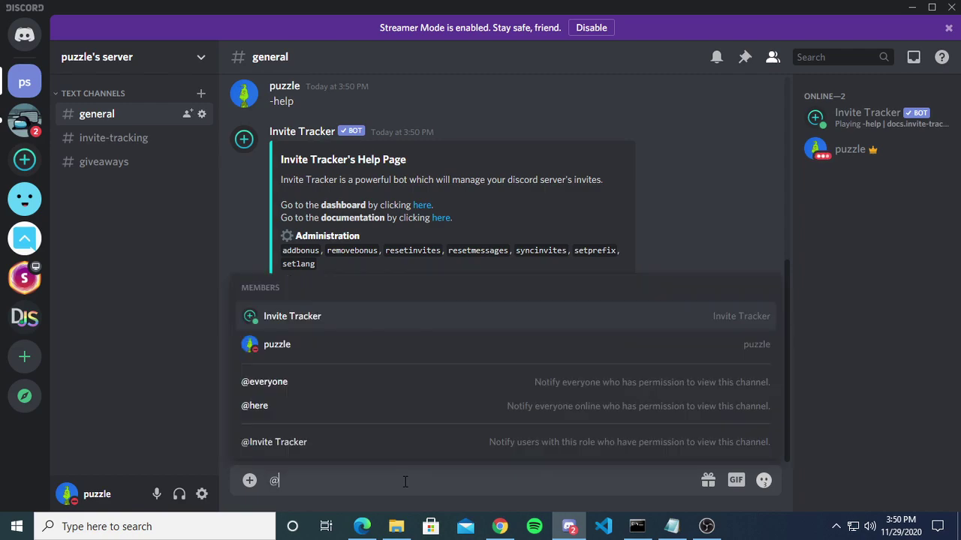
click(442, 410)
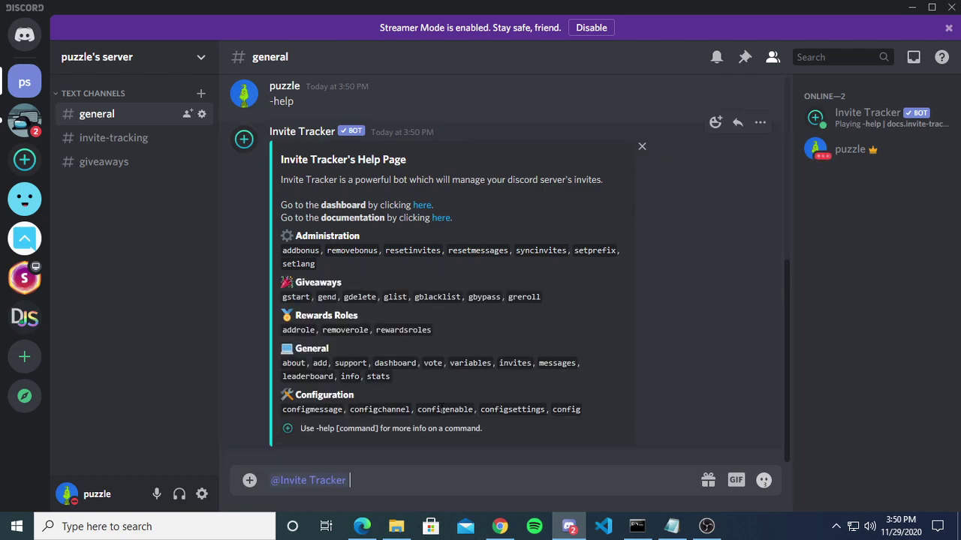
key(Return)
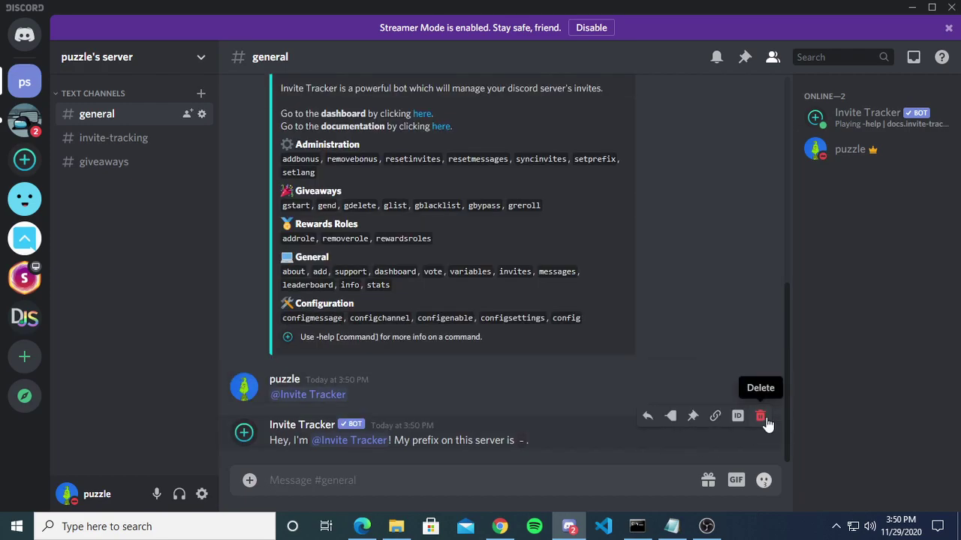
shift+click(760, 415)
shift+click(760, 415)
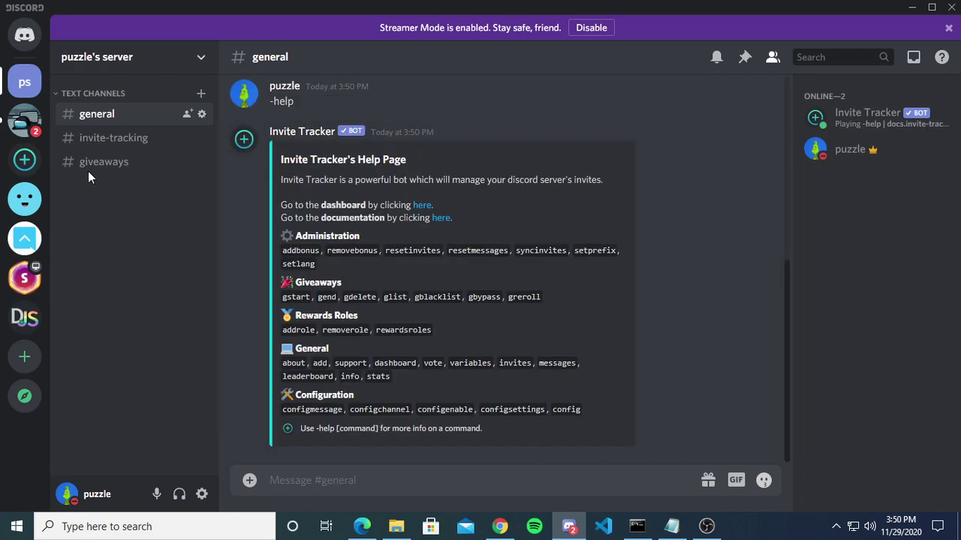
Remove Invite Tracker's existing permission overrides from the #general channel settings
right_click(84, 115)
click(170, 212)
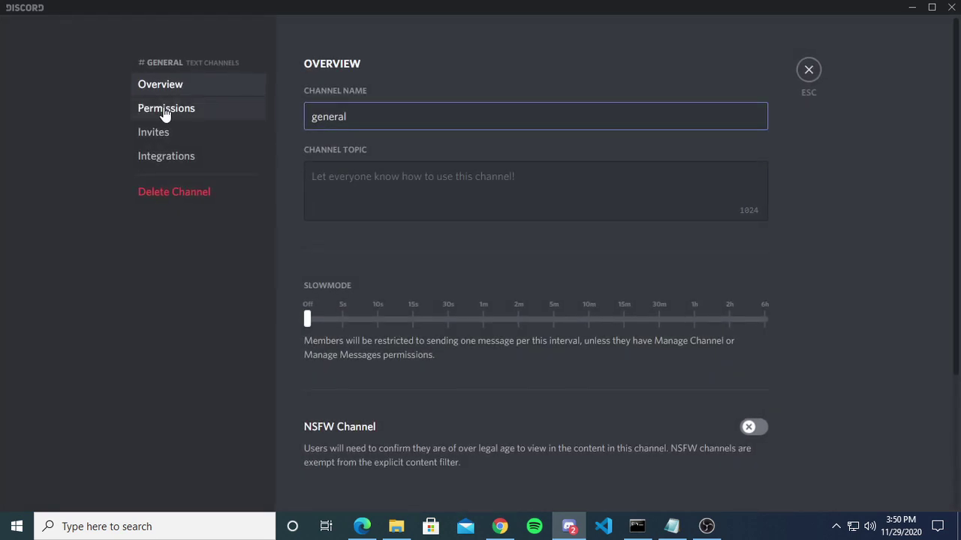
click(163, 111)
click(421, 445)
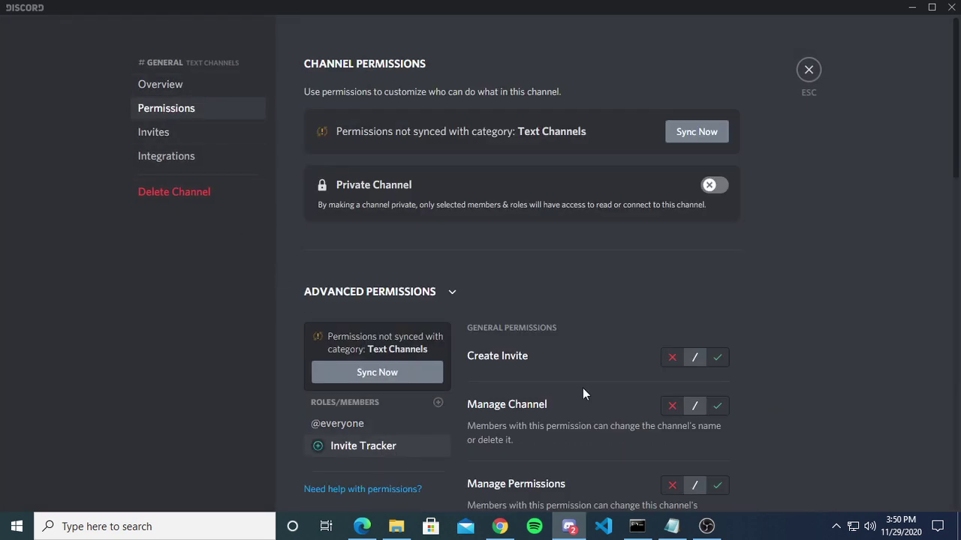
scroll(640, 325, down, 5)
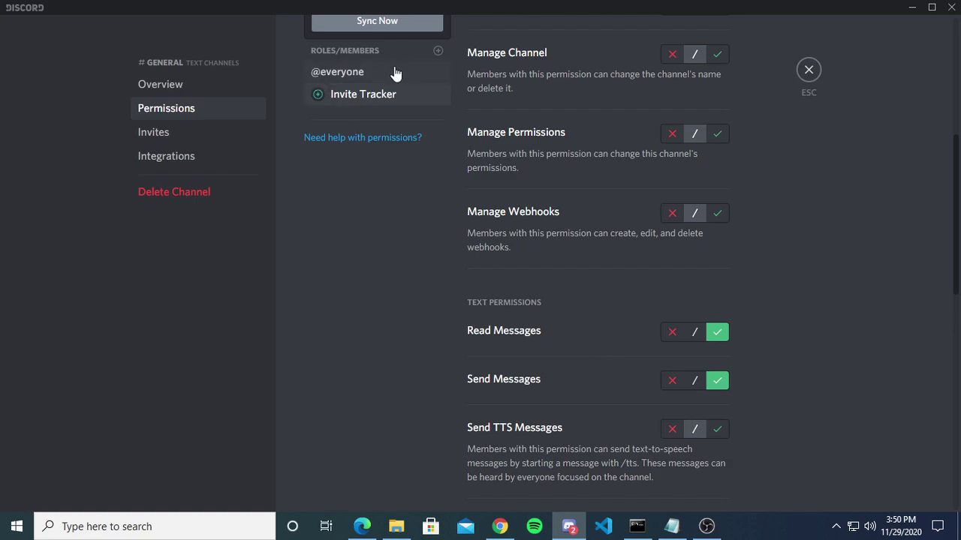
scroll(598, 394, down, 9)
click(564, 425)
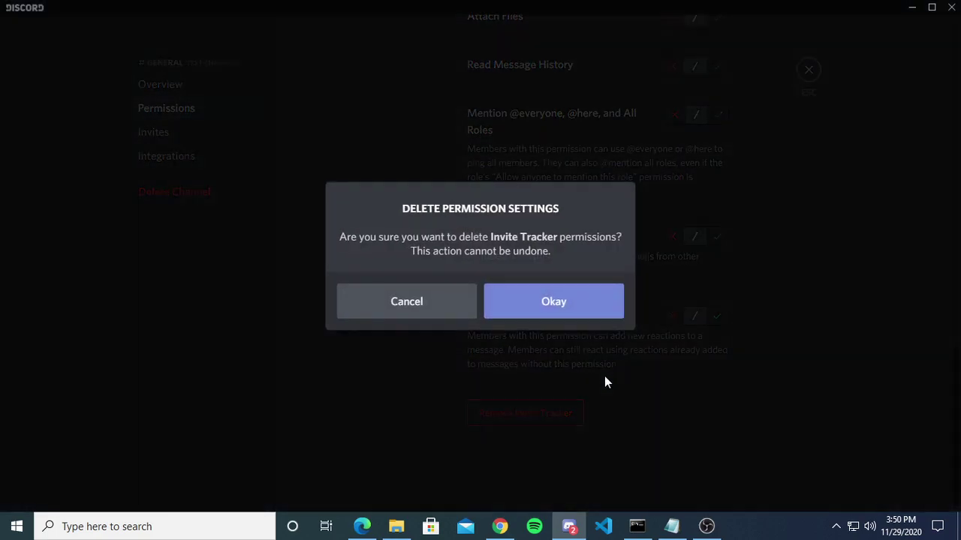
click(555, 301)
Re-add Invite Tracker with Read Messages and Send Messages allowed, and save the changes
scroll(386, 367, up, 10)
scroll(385, 351, up, 2)
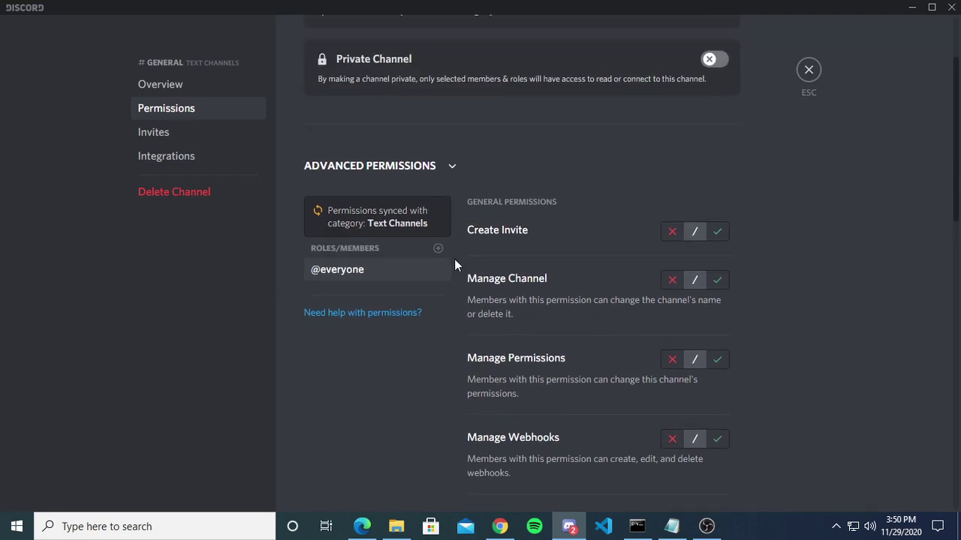
click(441, 254)
click(393, 417)
scroll(627, 391, down, 5)
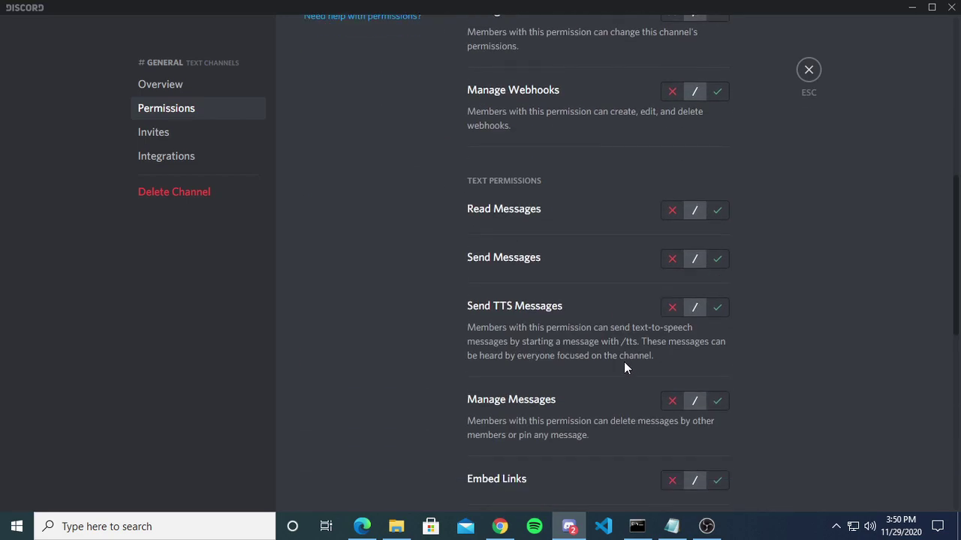
click(717, 212)
click(717, 259)
click(746, 480)
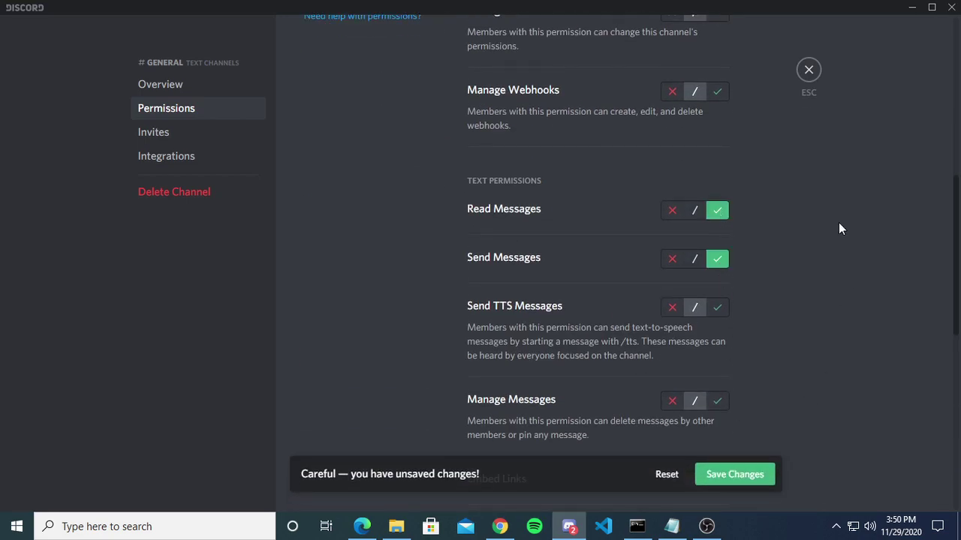
click(807, 81)
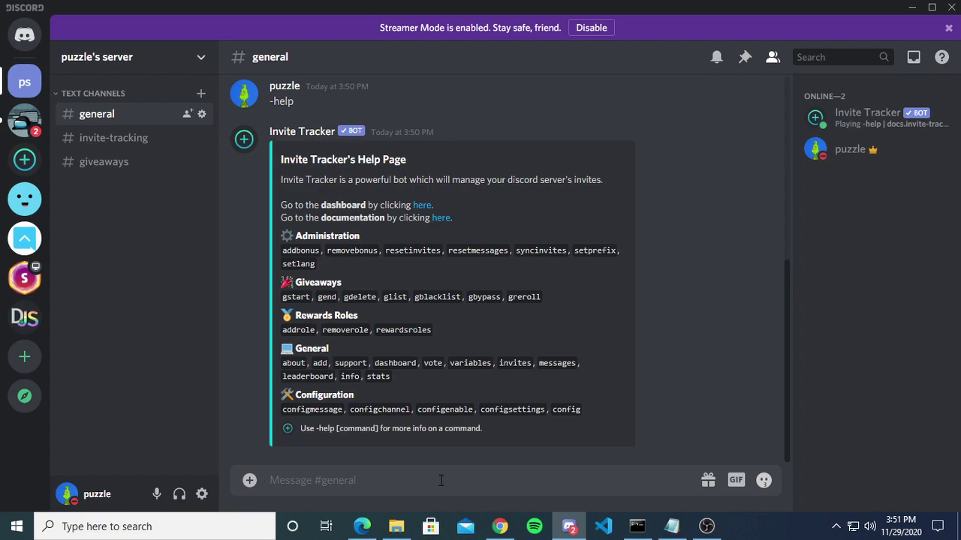
Send -help configmessage and look over the leave/joindm part of the reply's syntax
text(-hel)
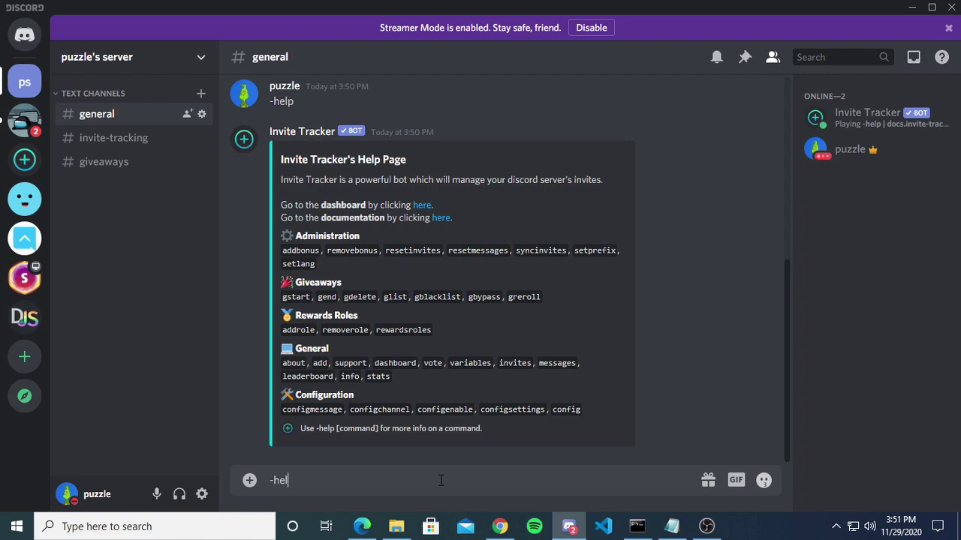
text(p configmessage)
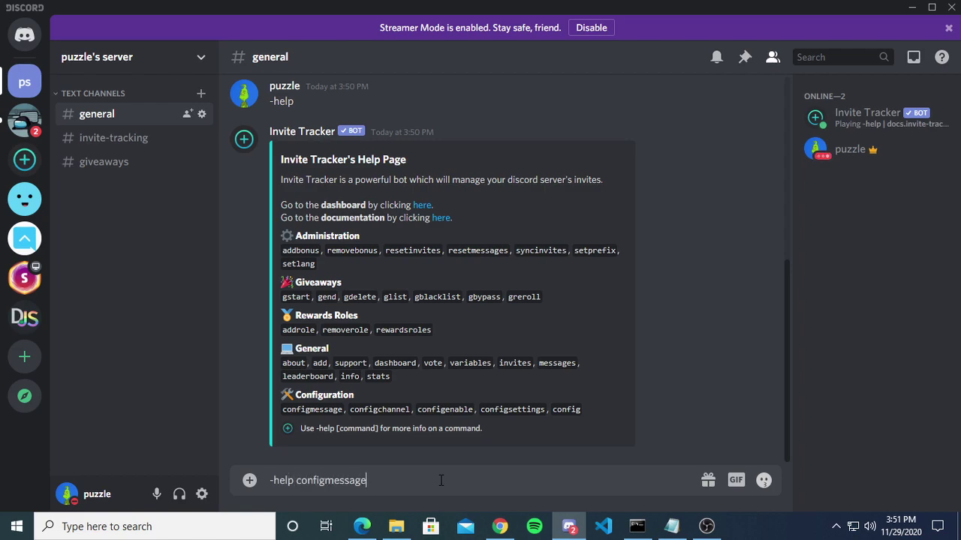
key(Return)
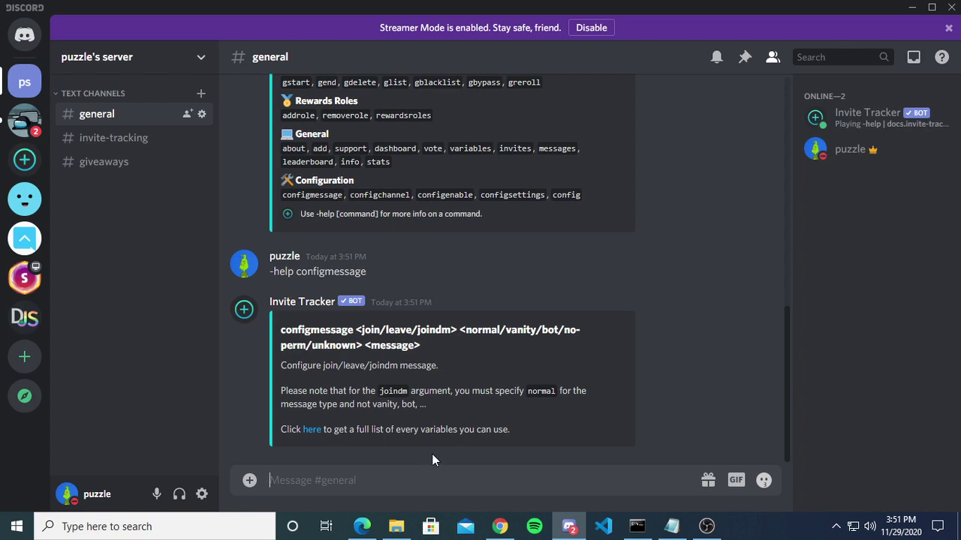
drag(385, 331, 453, 335)
click(443, 350)
Go through the normal, vanity, bot, no-perm and unknown options in the configmessage syntax
drag(467, 330, 500, 332)
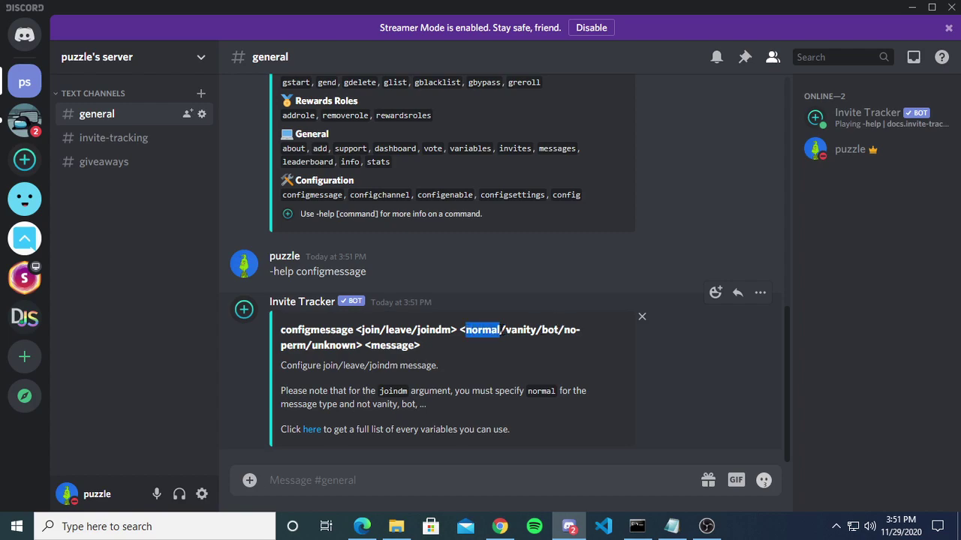
double_click(508, 332)
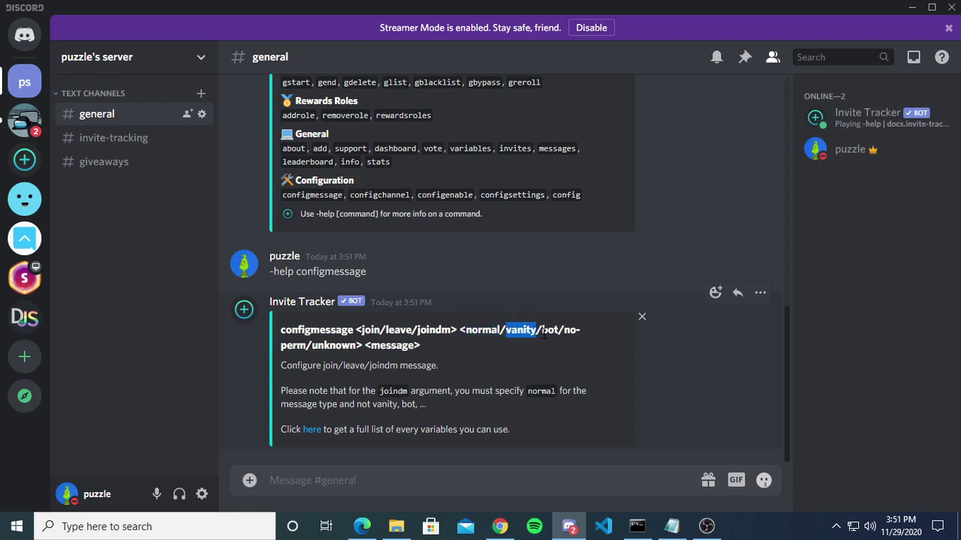
drag(541, 333, 306, 346)
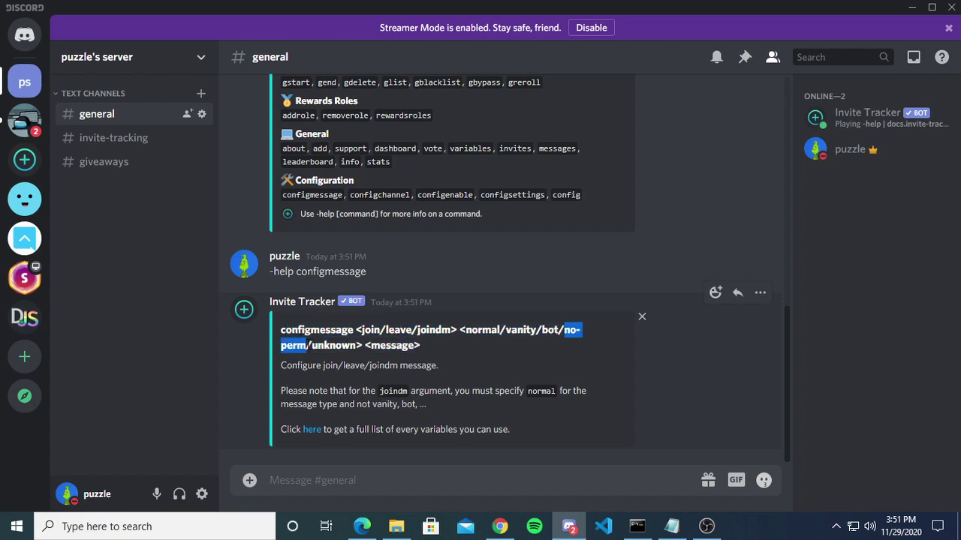
click(464, 344)
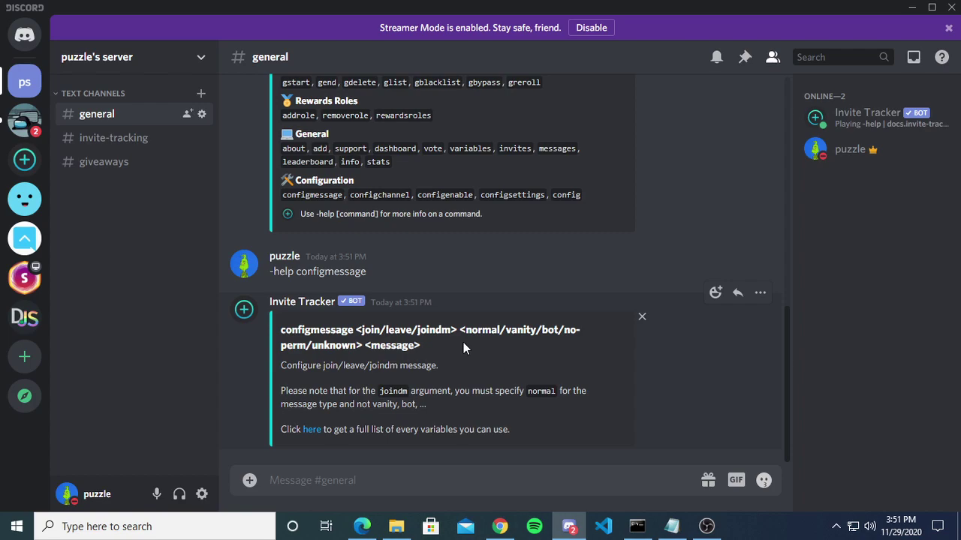
drag(311, 346, 355, 347)
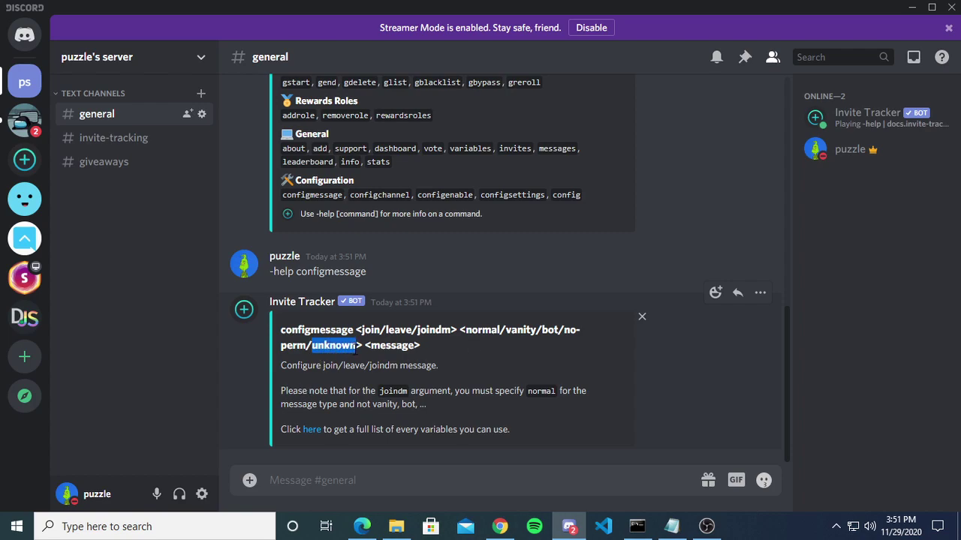
click(485, 350)
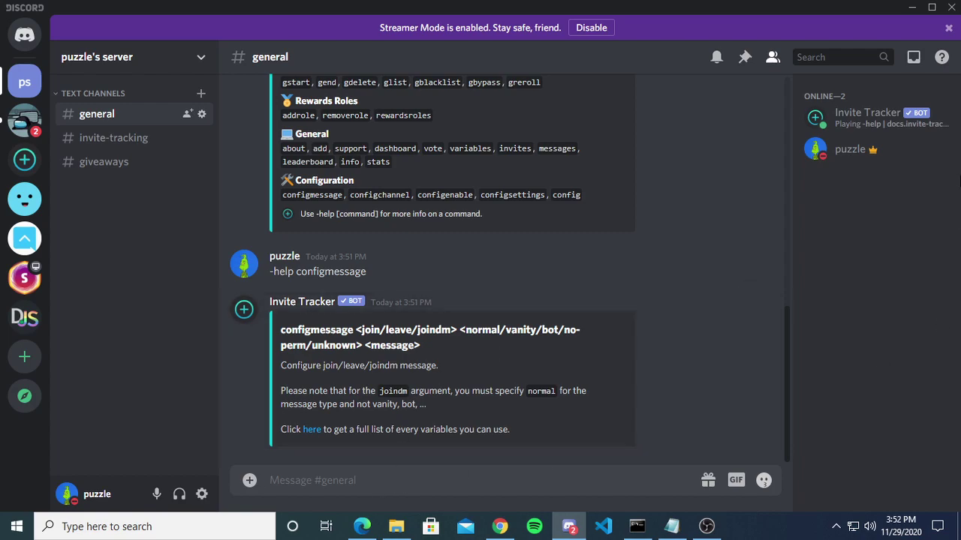
Bring up the options menu for the server owner's member entry, then dismiss it
right_click(895, 149)
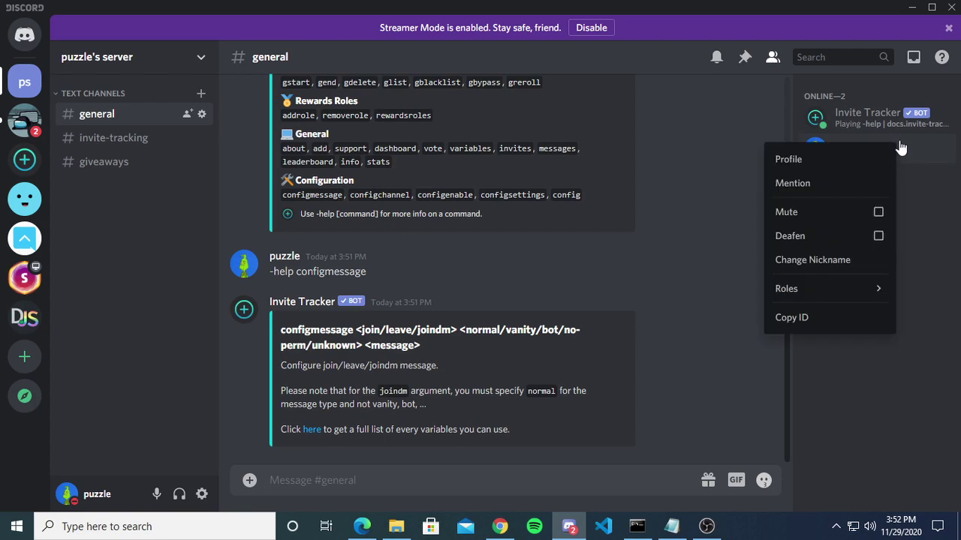
click(940, 212)
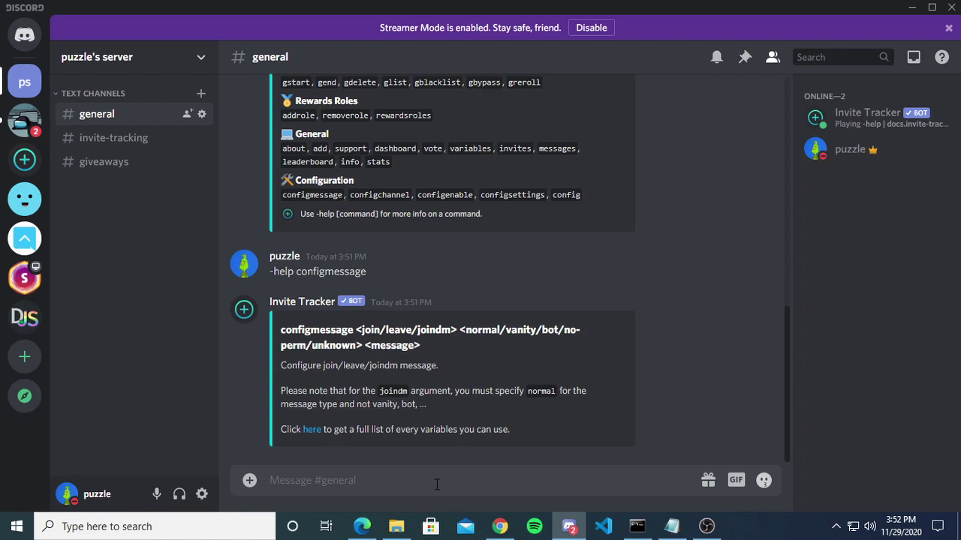
Draft '-configmessage join normal %member_mention%' after checking the other message types in the help
text(-con)
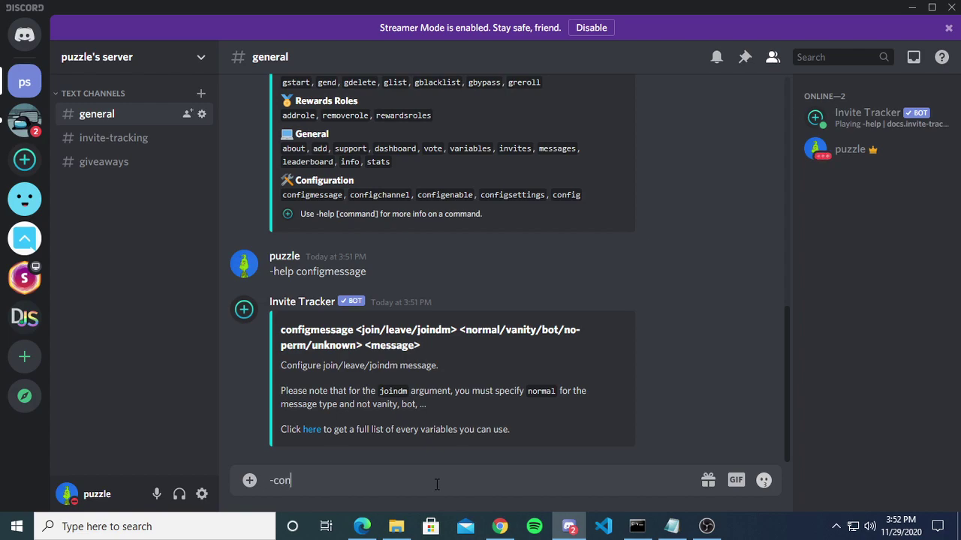
text(figmessage join )
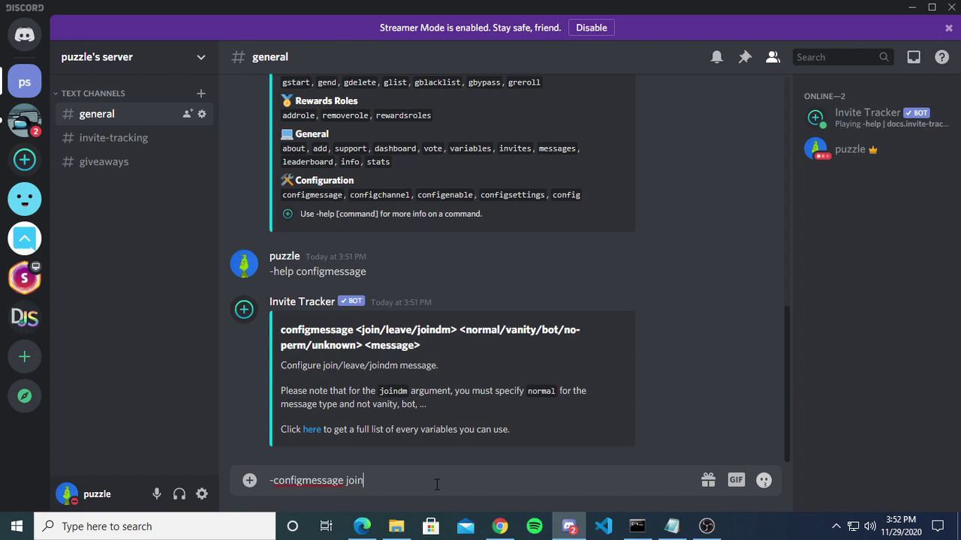
text(normal)
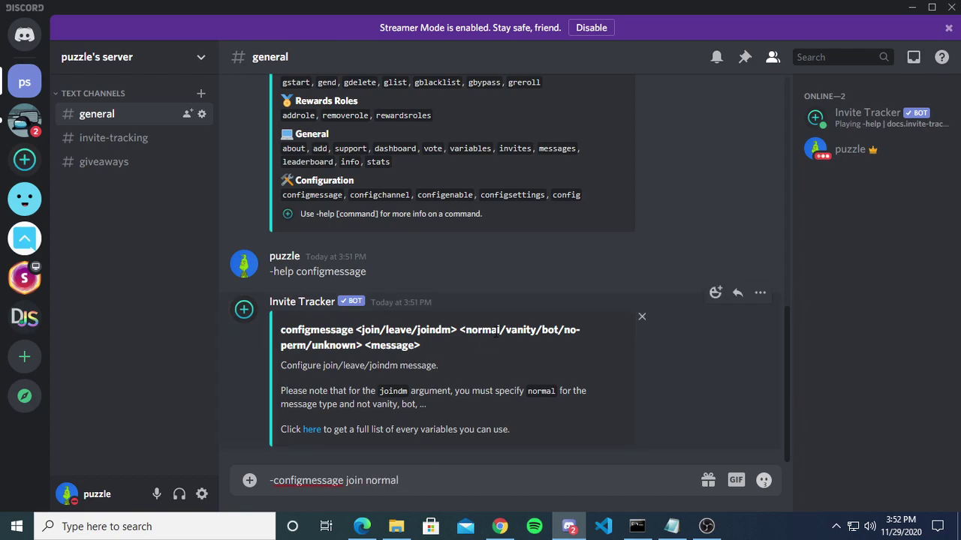
drag(506, 330, 347, 346)
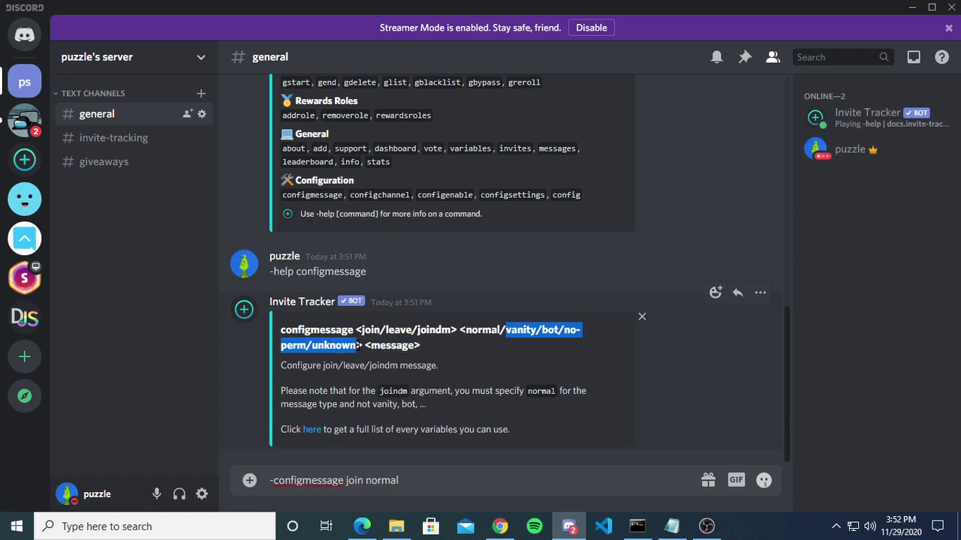
click(487, 352)
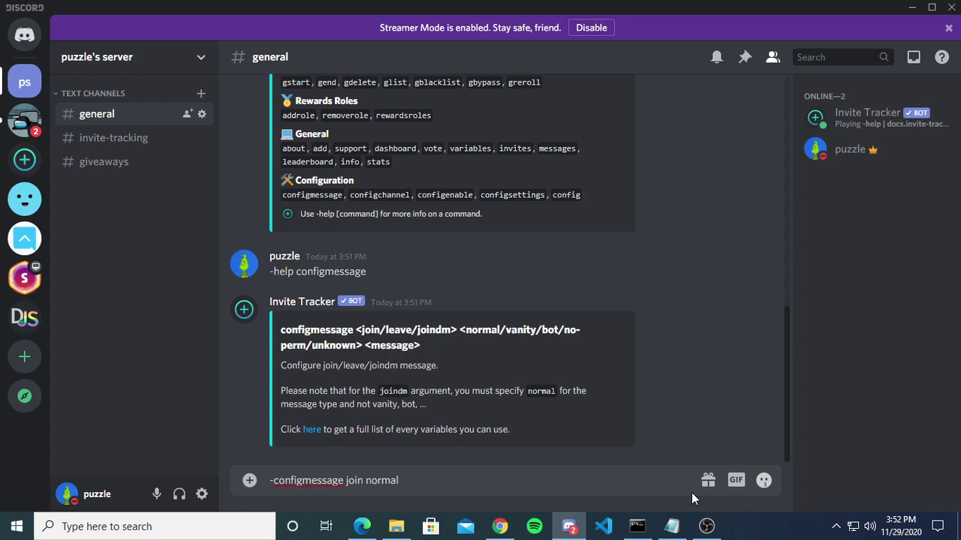
text(%member_mention)
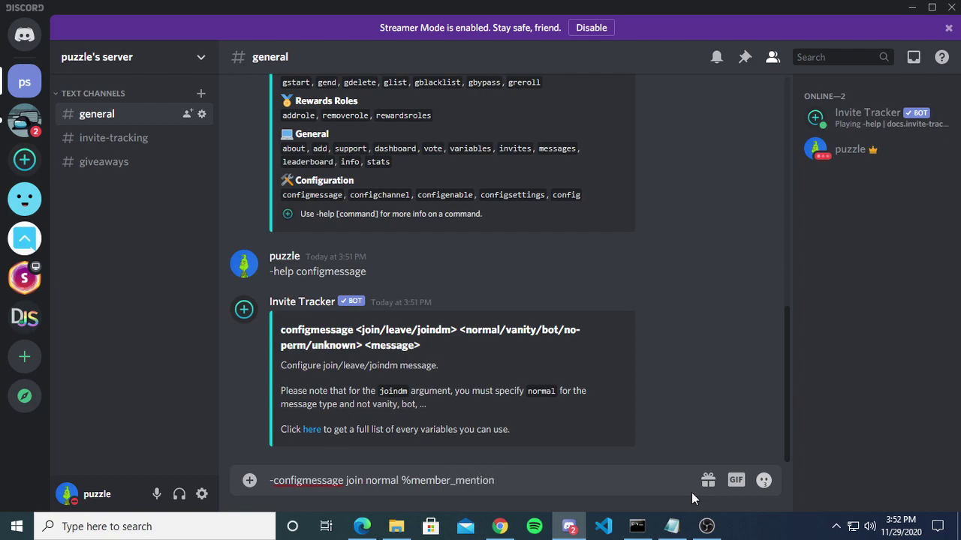
text(%)
Continue with 'has been invited by %inviter_mention% and now has %inviter_invites%.', correcting the hyphen to an underscore
text(has been invite)
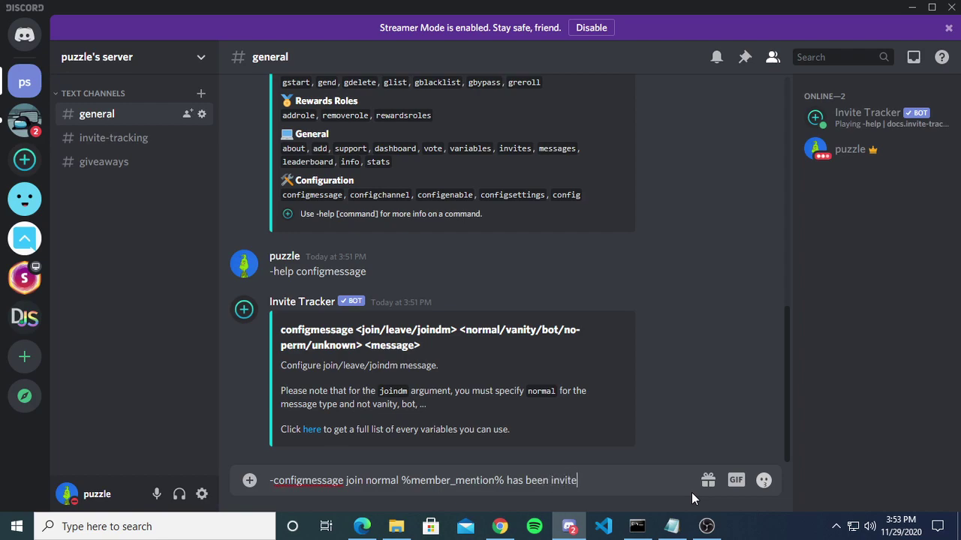
text(d by %inviter-)
text(mention)
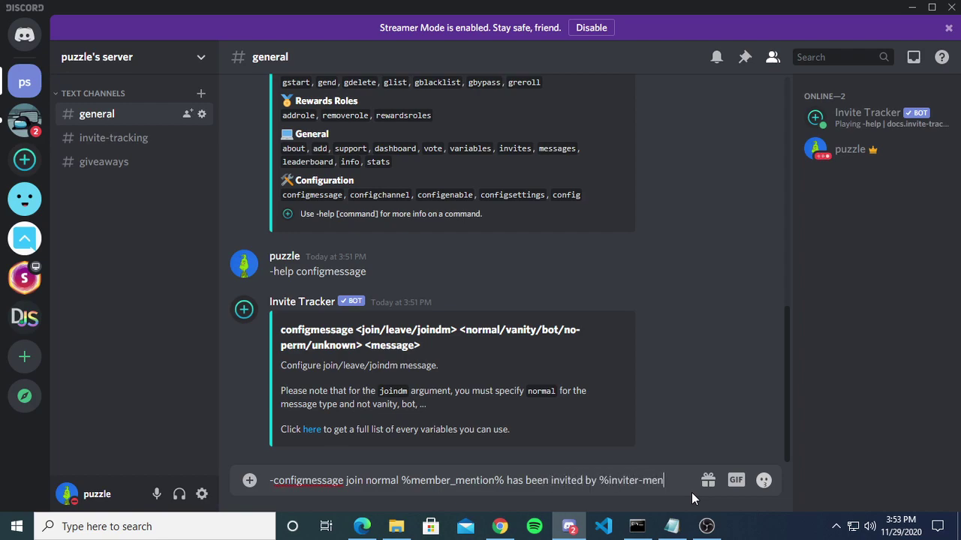
click(644, 468)
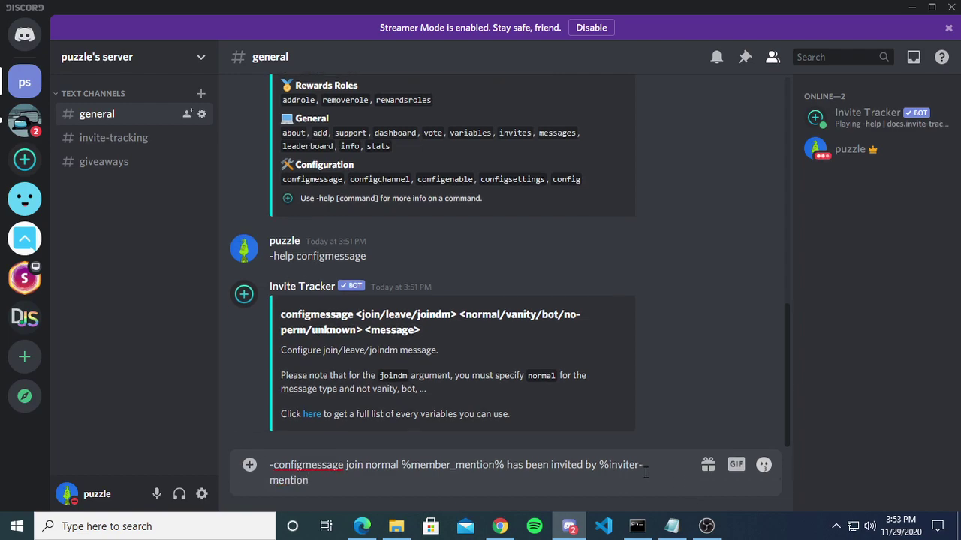
key(BackSpace)
text(_)
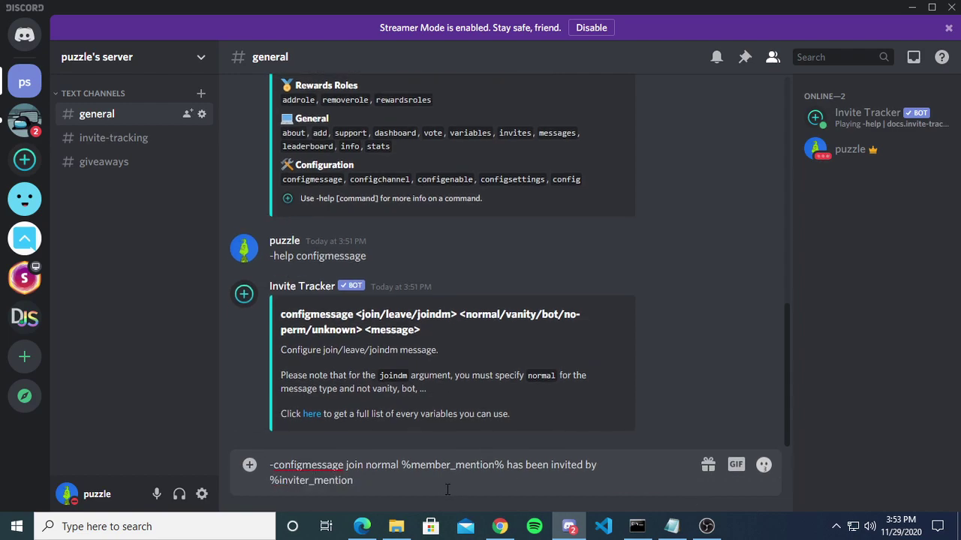
click(445, 485)
text(% and now has %inviter)
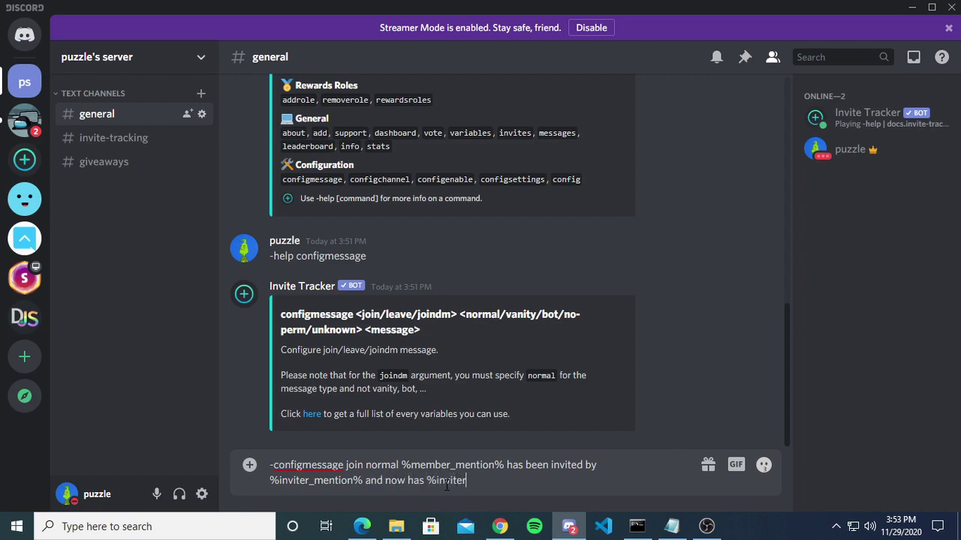
text(_invites%.)
Send the join message command, then request -help configchannel
key(Return)
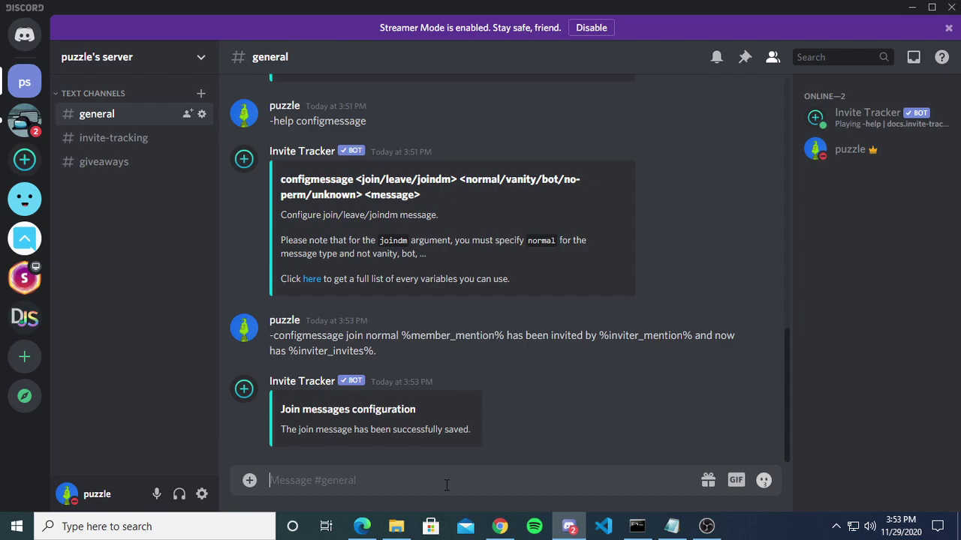
text(-help con)
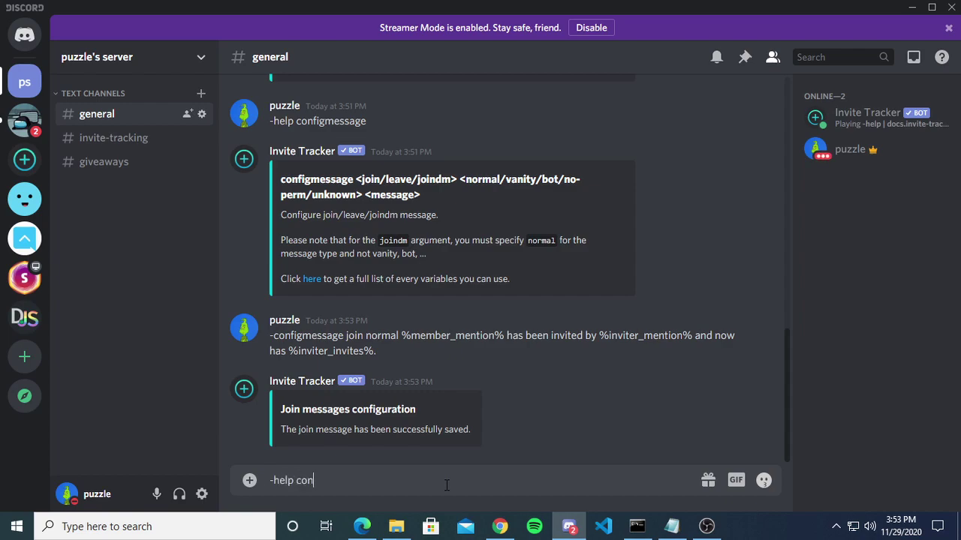
text(figchannel)
key(Return)
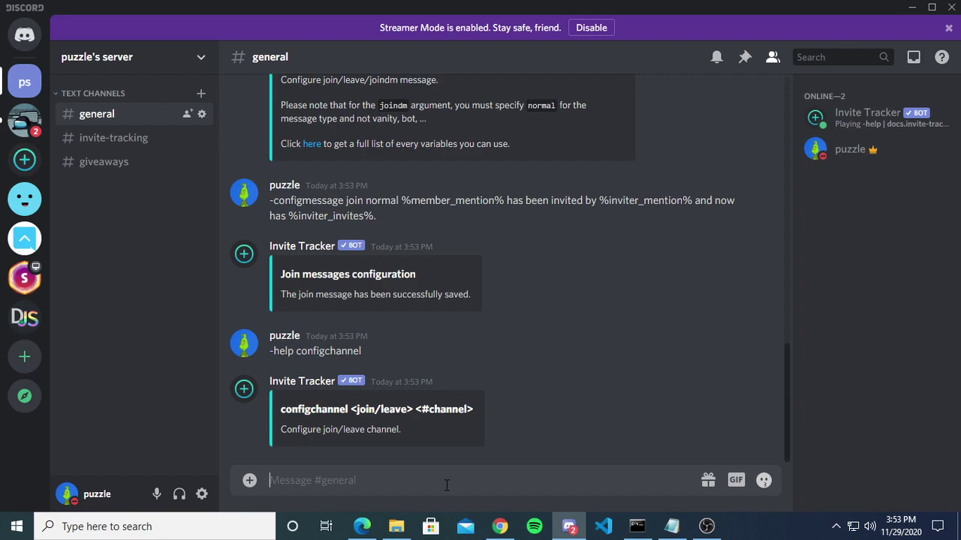
Send -configchannel join #invite-tracking to make it the join channel
text(-configchane)
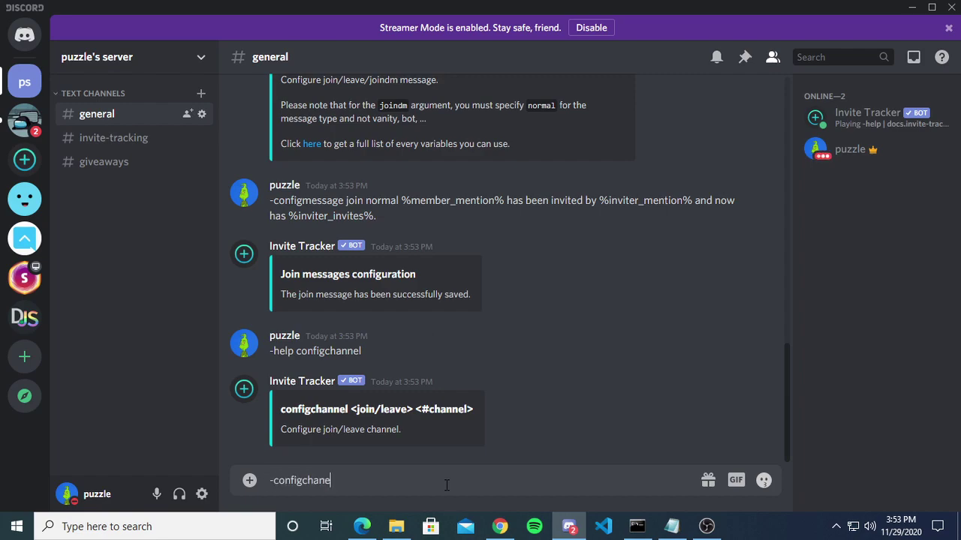
key(BackSpace)
text(nel join #inv)
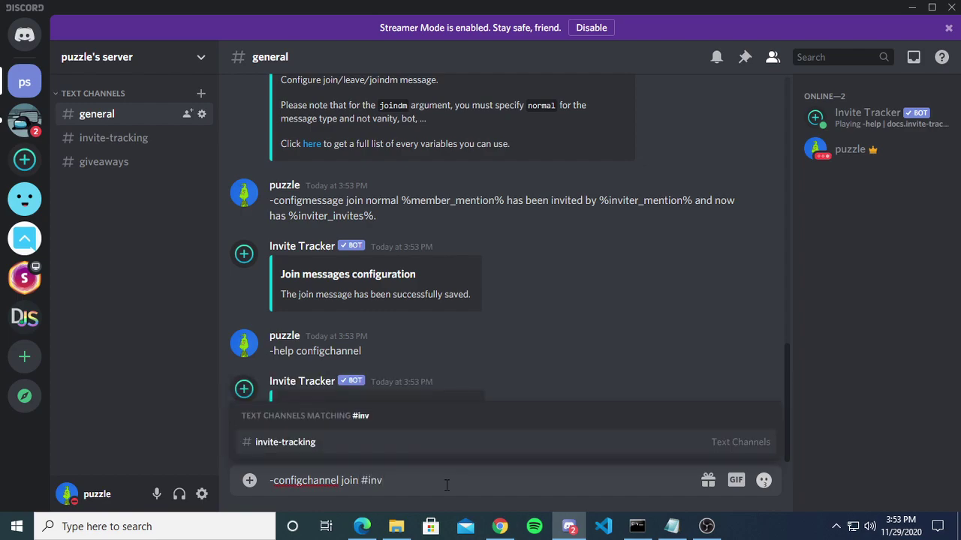
click(463, 442)
key(Return)
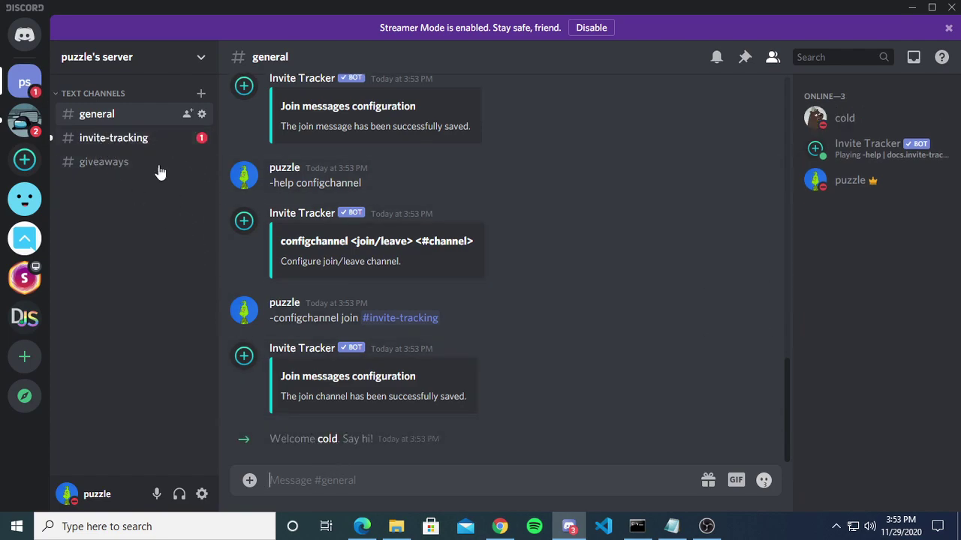
Check the bot's join announcement in #invite-tracking, then return to #general
click(138, 136)
drag(263, 441, 521, 436)
click(521, 436)
triple_click(523, 442)
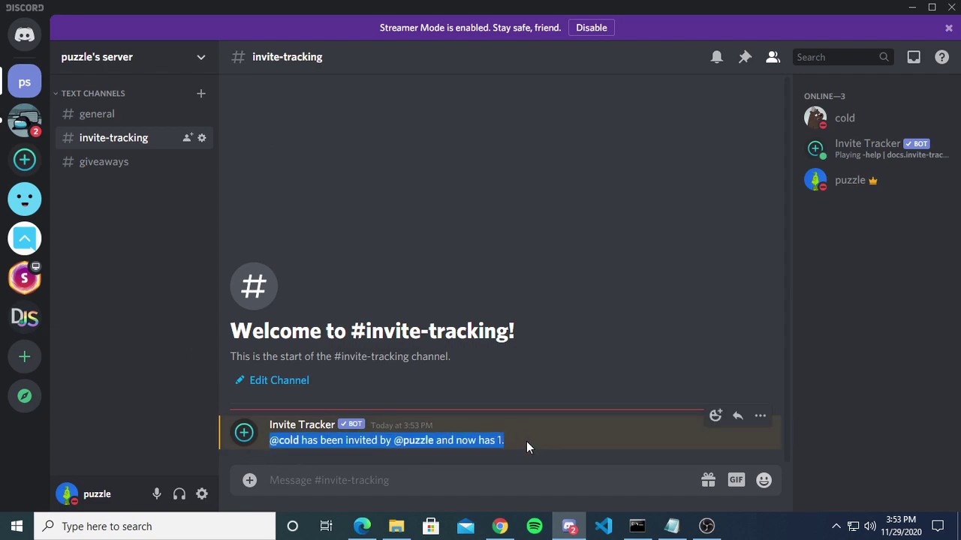
click(527, 441)
click(118, 115)
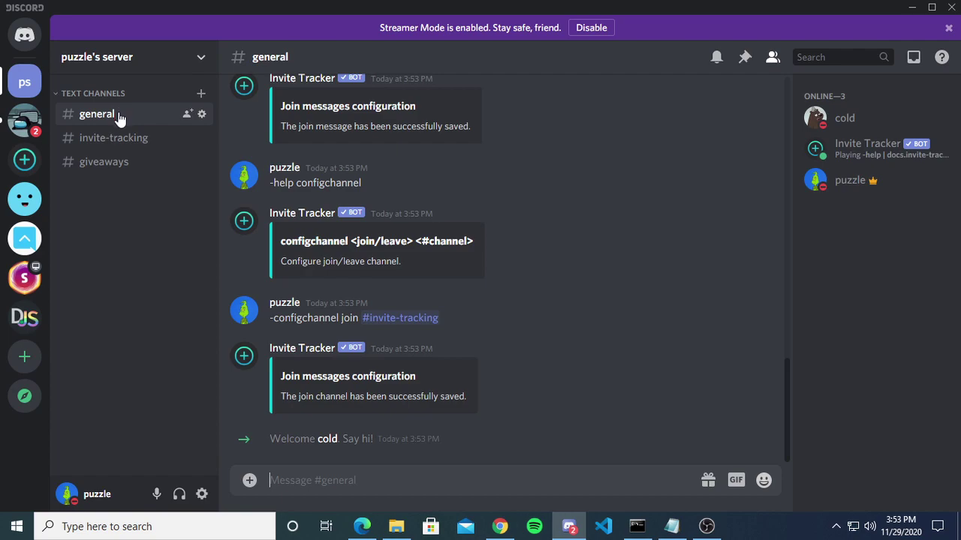
Copy the earlier configmessage command, end it with 'invites.' and send the revised join message
scroll(510, 365, up, 5)
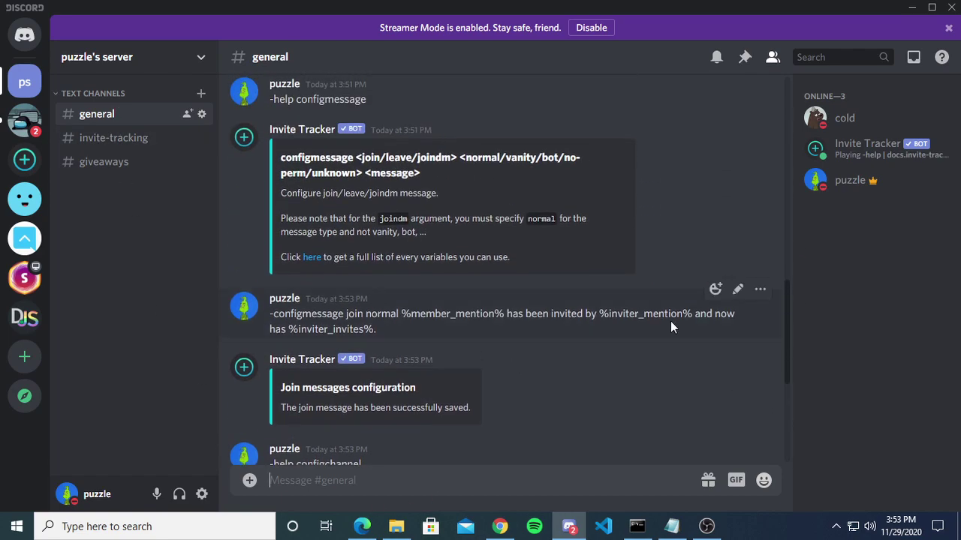
drag(384, 327, 266, 315)
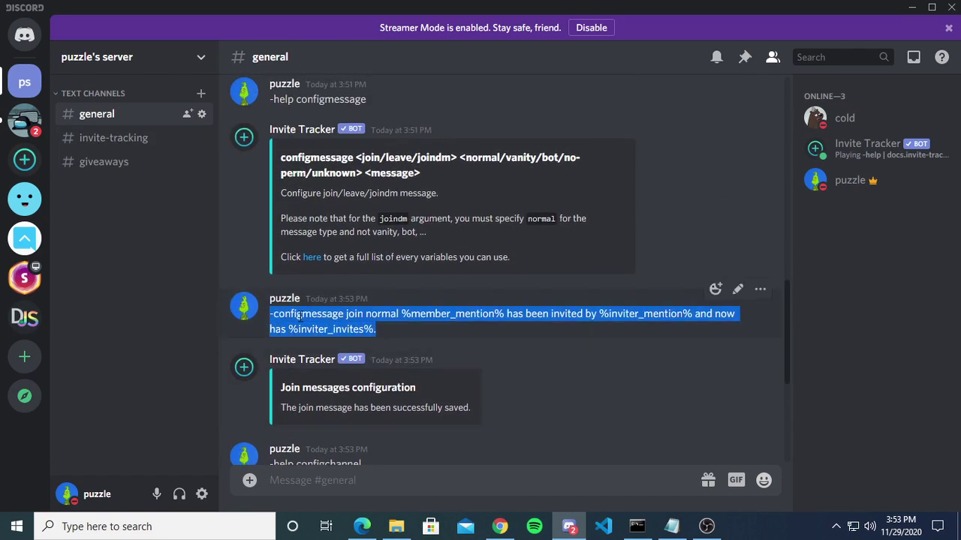
key(ctrl+c)
key(ctrl+v)
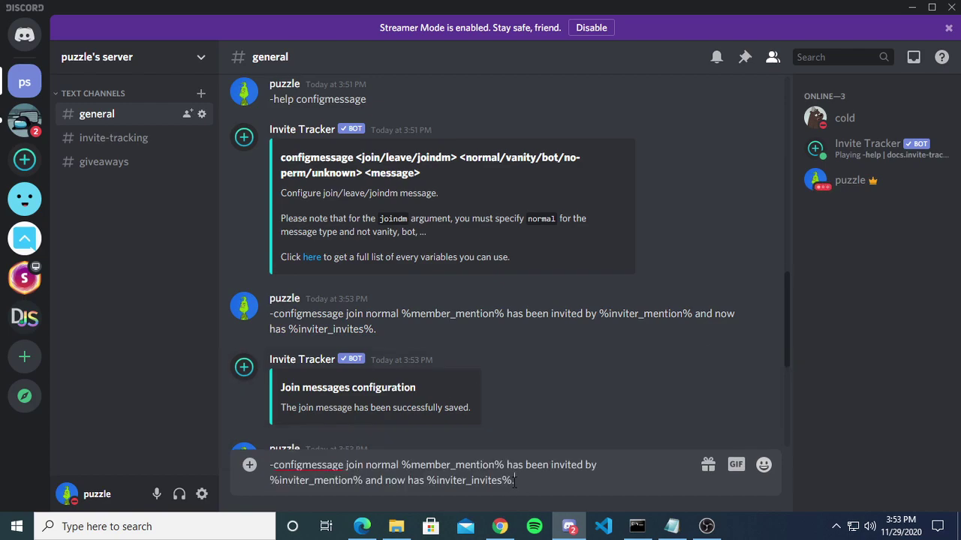
text(invites.)
key(Return)
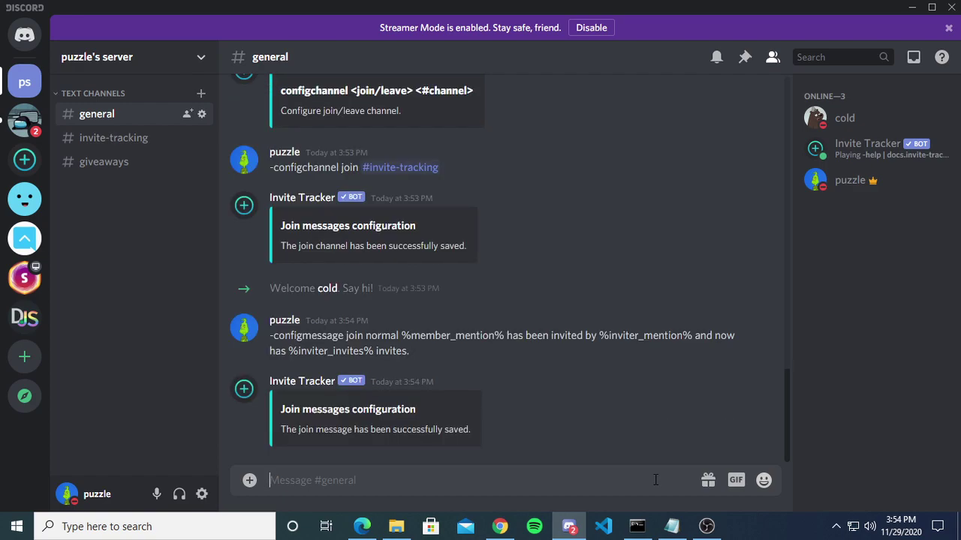
Review the revised configmessage join command and Invite Tracker's confirmation in #general
scroll(488, 338, up, 5)
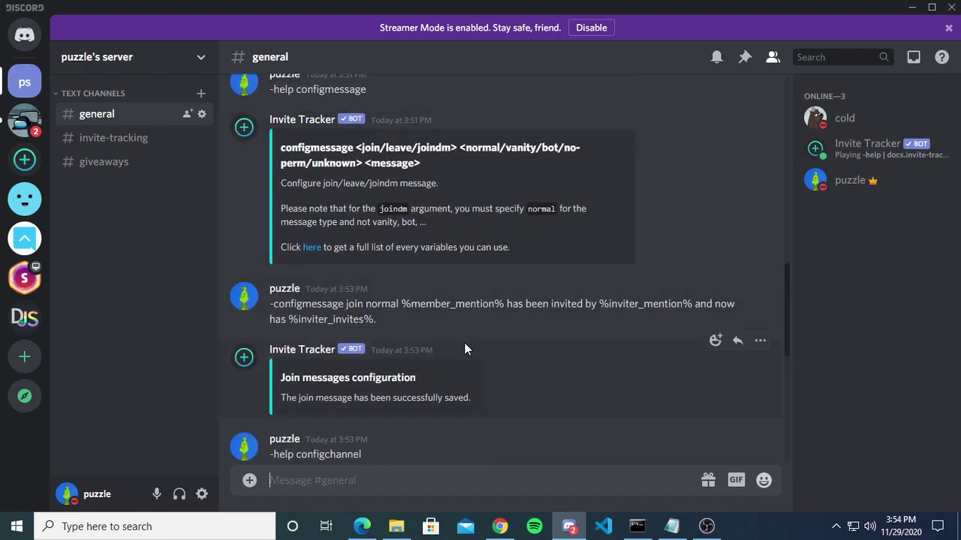
scroll(464, 342, down, 5)
scroll(514, 370, down, 2)
drag(431, 362, 255, 343)
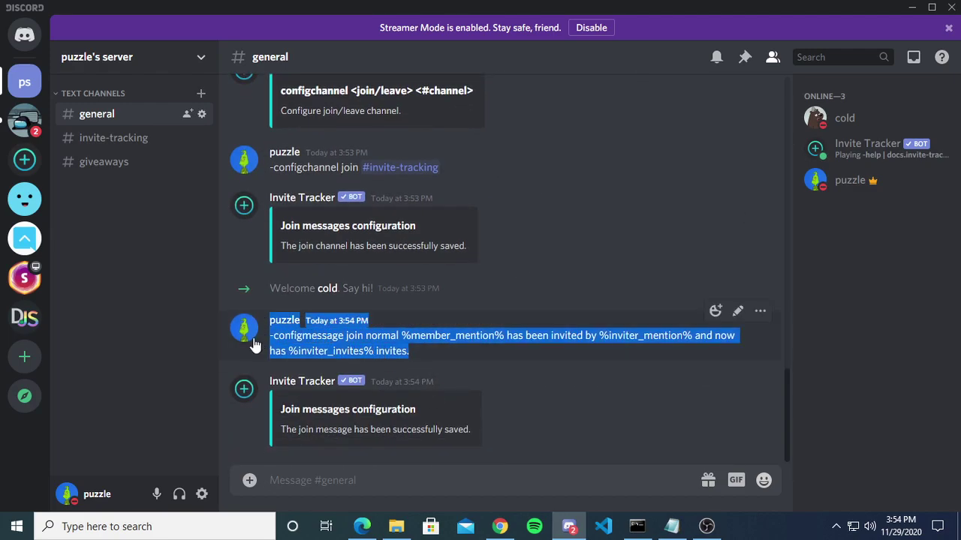
click(503, 357)
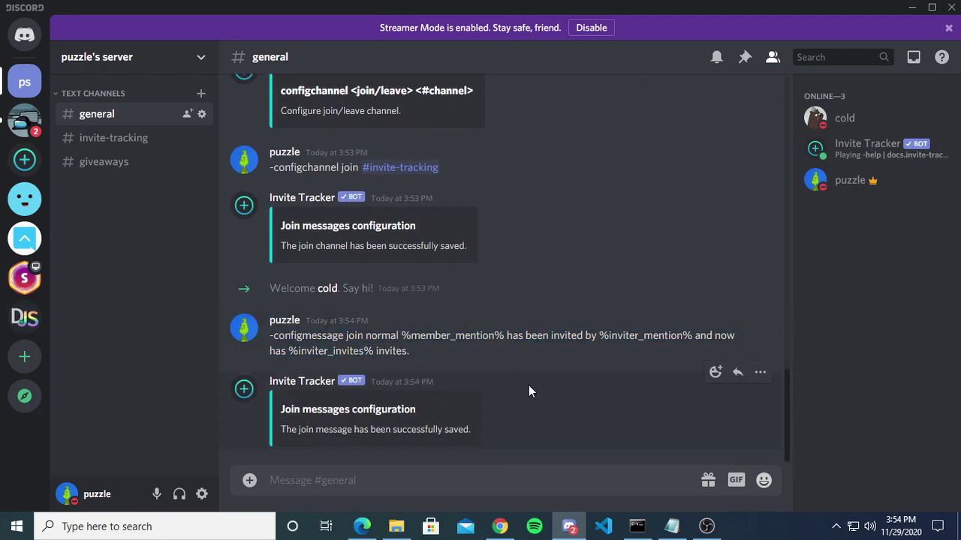
click(439, 483)
drag(413, 353, 334, 344)
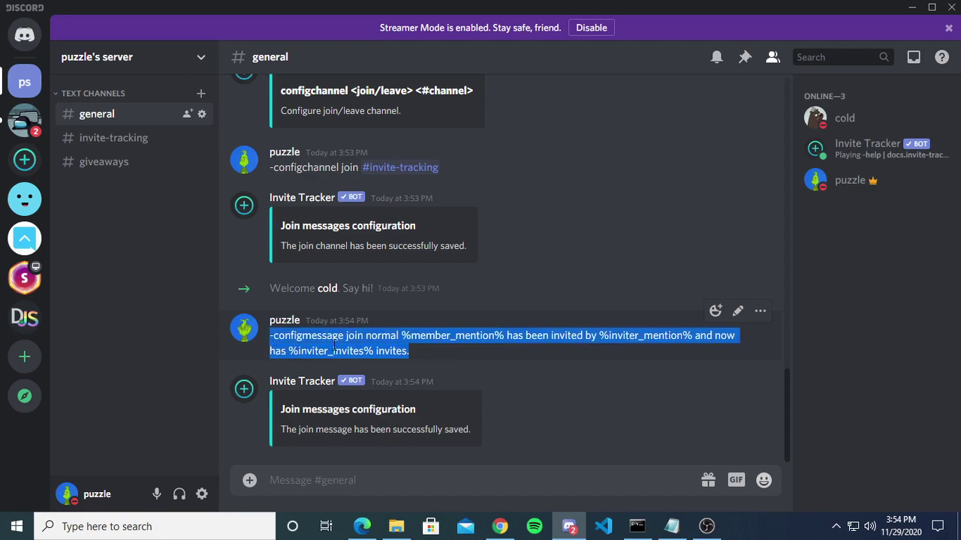
click(486, 361)
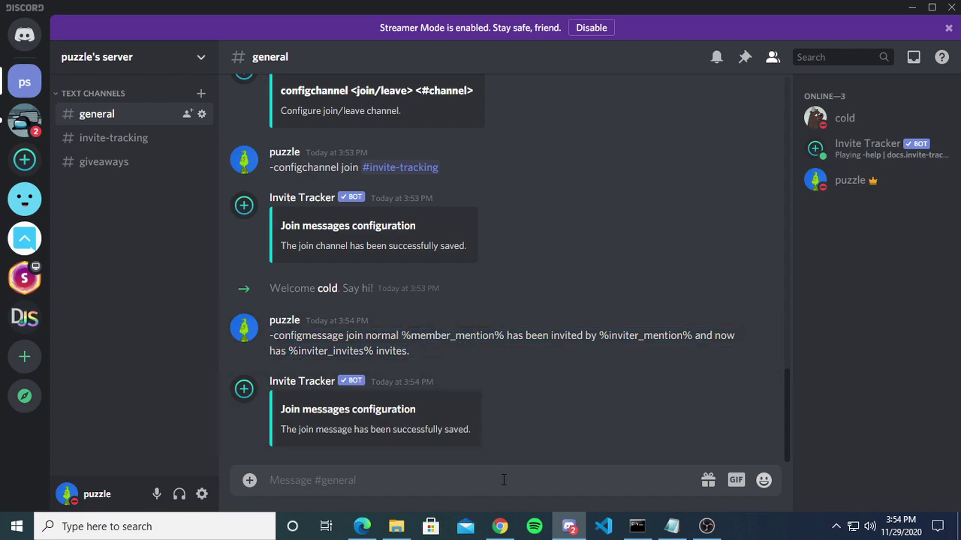
Send -help configenable and look at its True/False argument in the usage reply
text(-con)
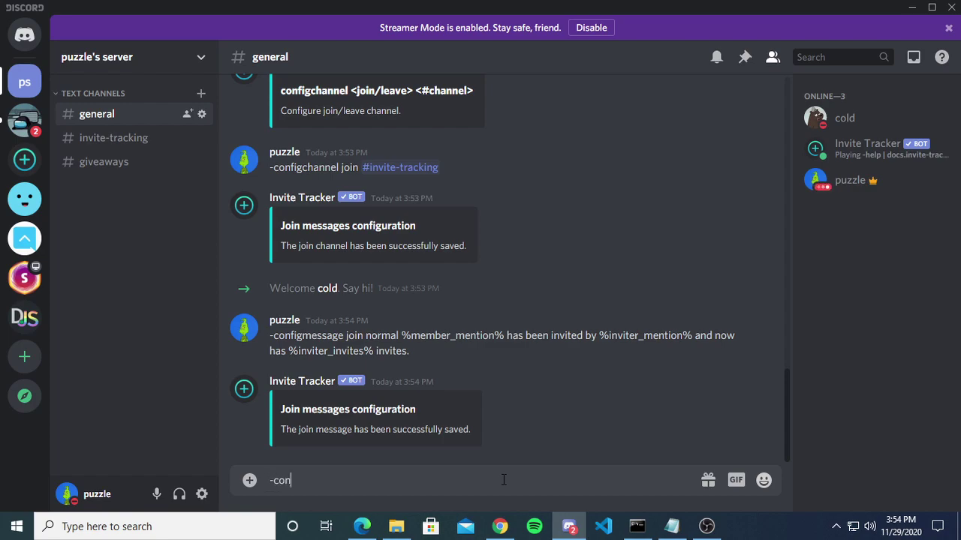
text(figenable)
click(273, 481)
text(help)
key(Return)
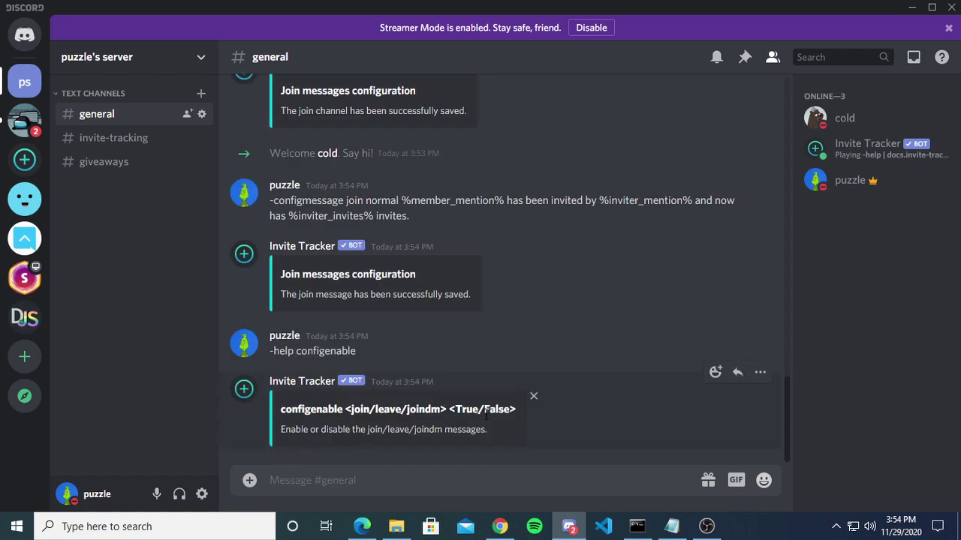
drag(454, 409, 514, 407)
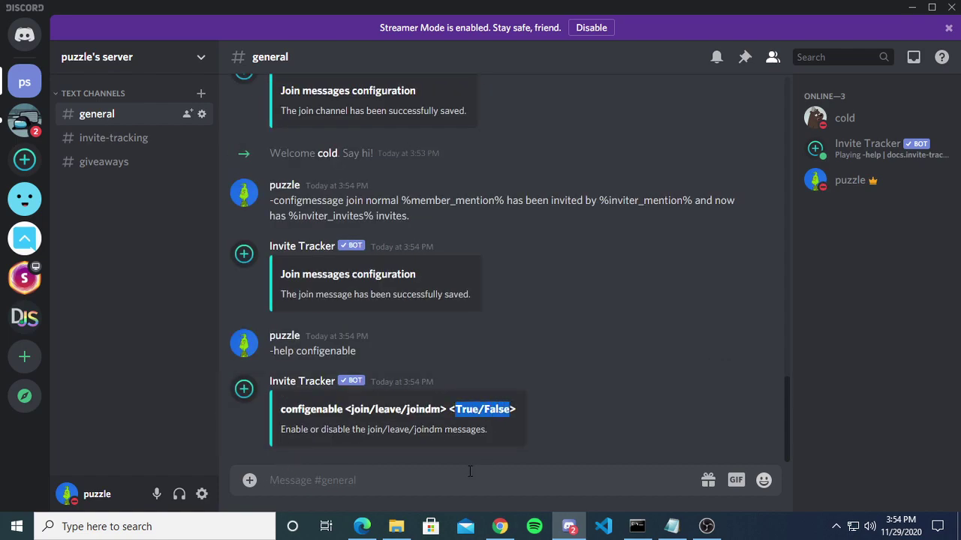
Send -help to post Invite Tracker's full command list again
click(466, 474)
text(-help)
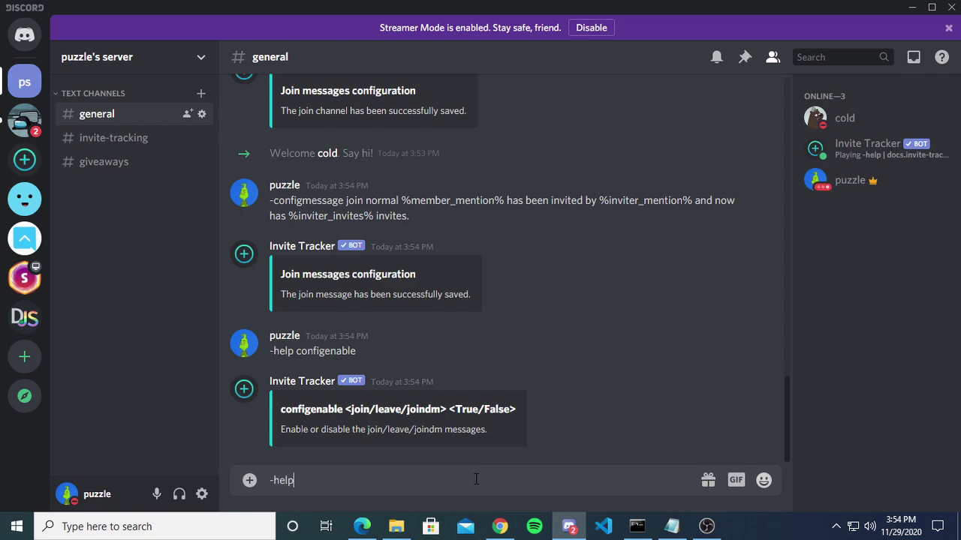
key(Return)
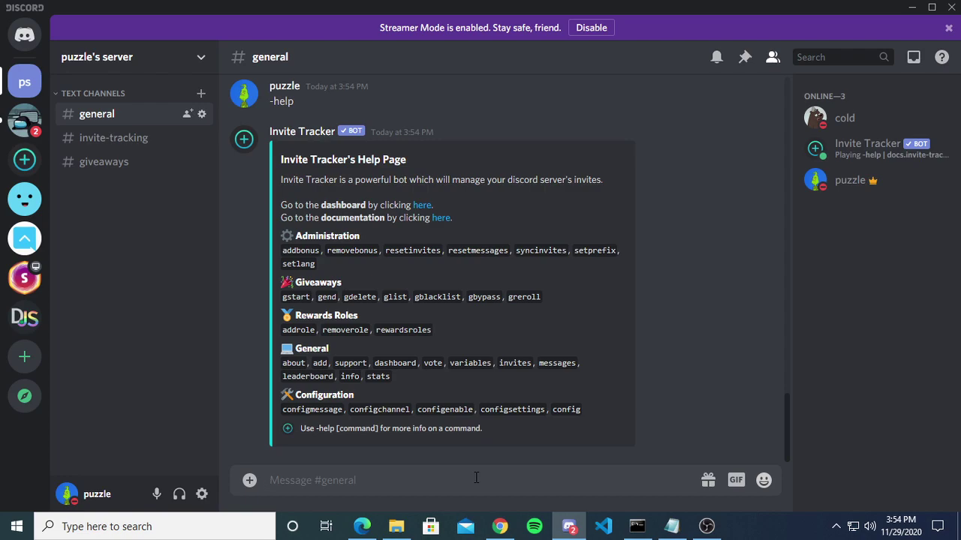
Look over the Rewards Roles commands in the help page
drag(433, 328, 269, 332)
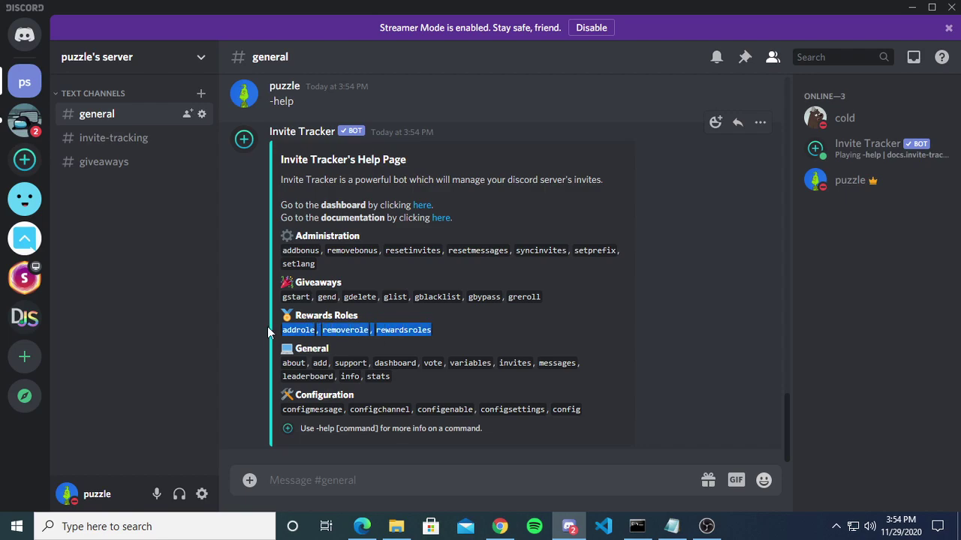
click(455, 330)
click(378, 480)
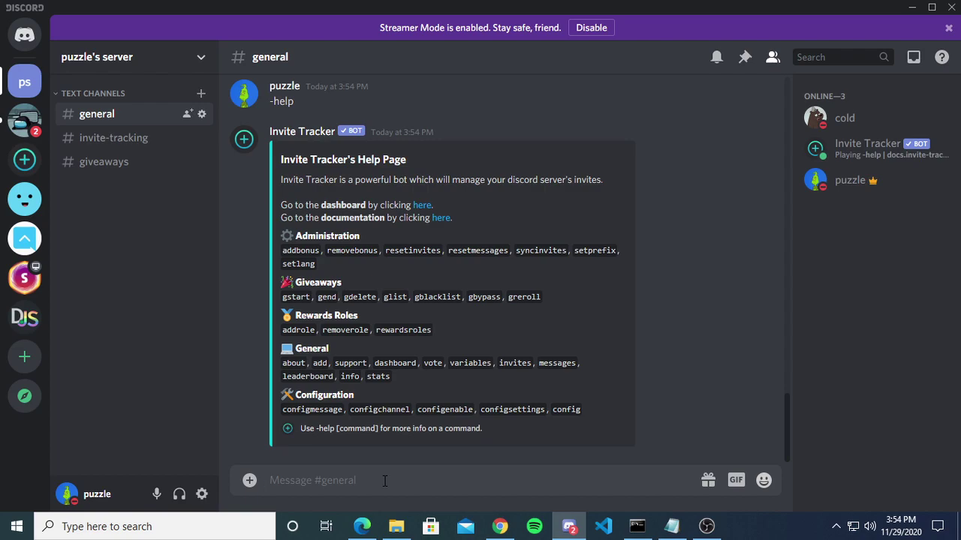
Send -help resetinvites by inserting 'help' after the dash of -resetinvites
text(-resetinvites)
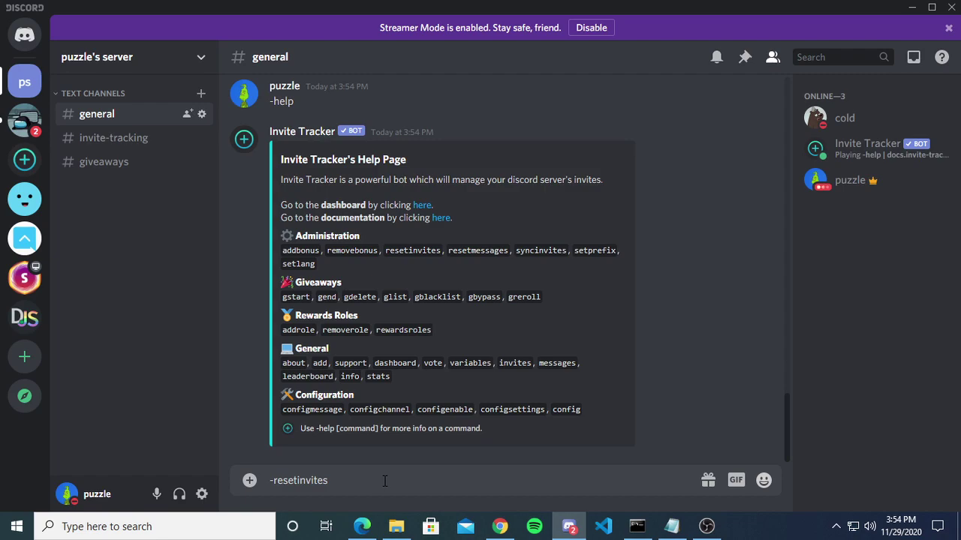
click(272, 481)
text(help)
key(Return)
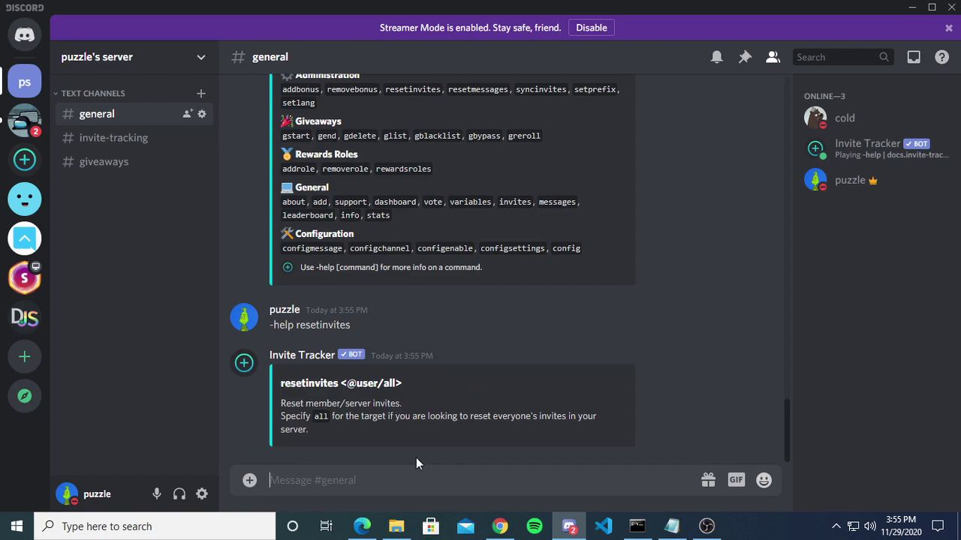
Send -invites and look over the regular and bonus counts in the breakdown
text(-invites)
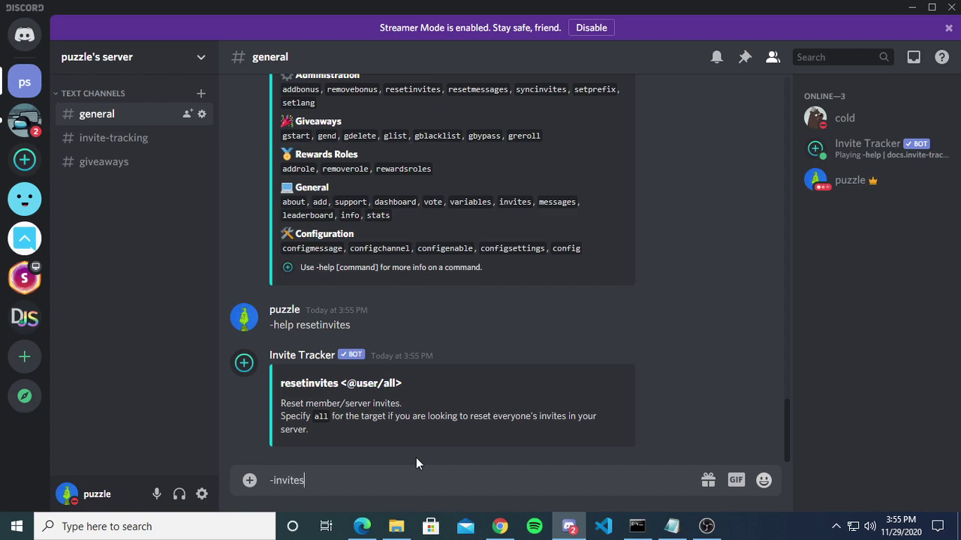
key(Return)
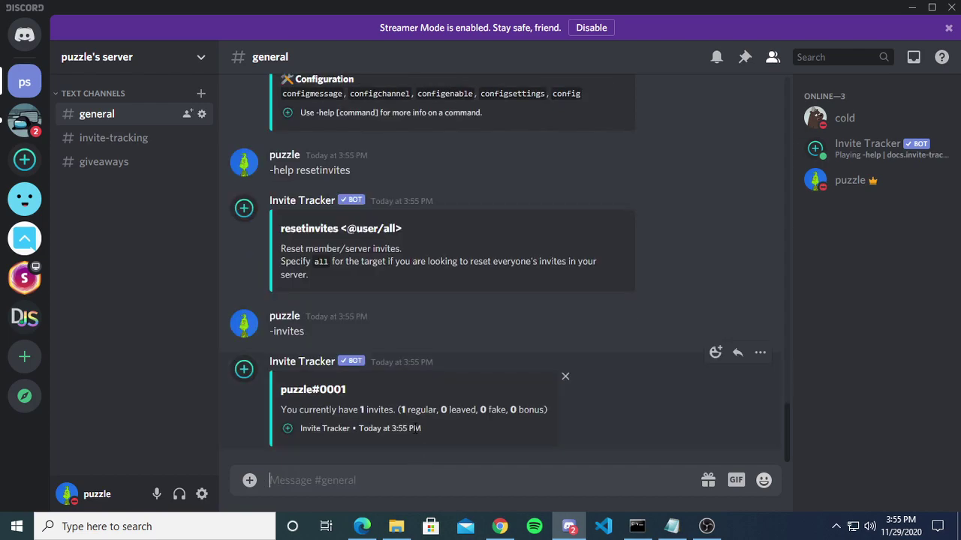
drag(399, 409, 552, 409)
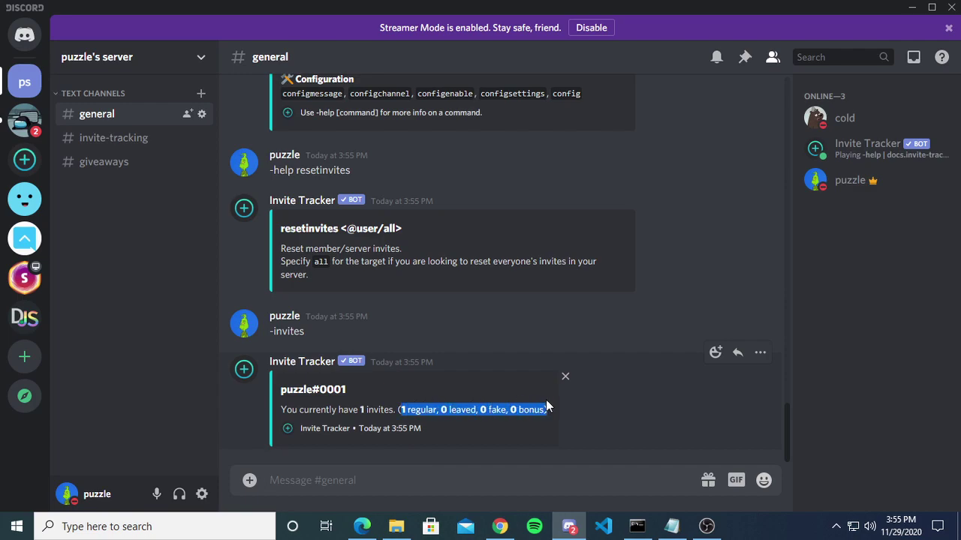
click(401, 409)
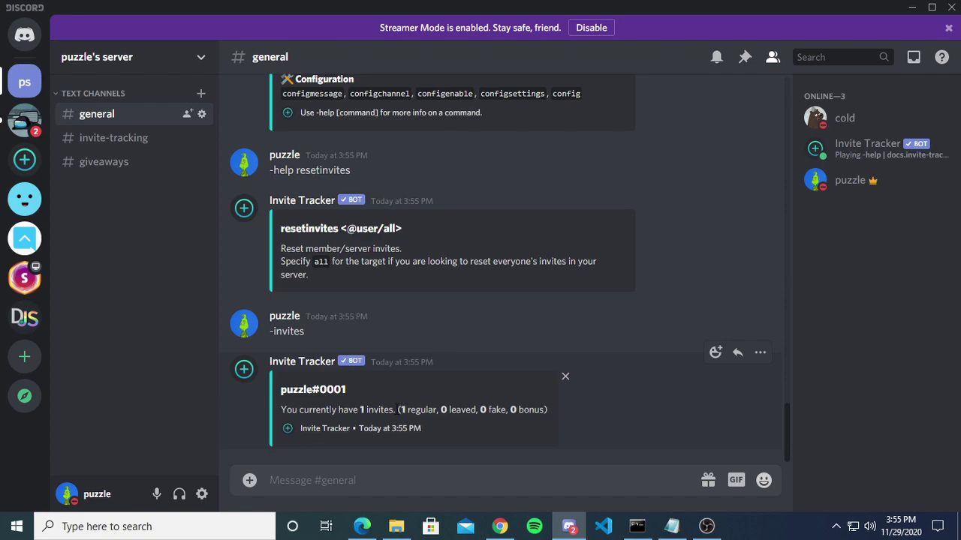
drag(400, 410, 456, 429)
click(456, 426)
drag(508, 410, 546, 412)
Scroll up to review the %inviter_invites% variable in the saved join message
click(480, 481)
text(-)
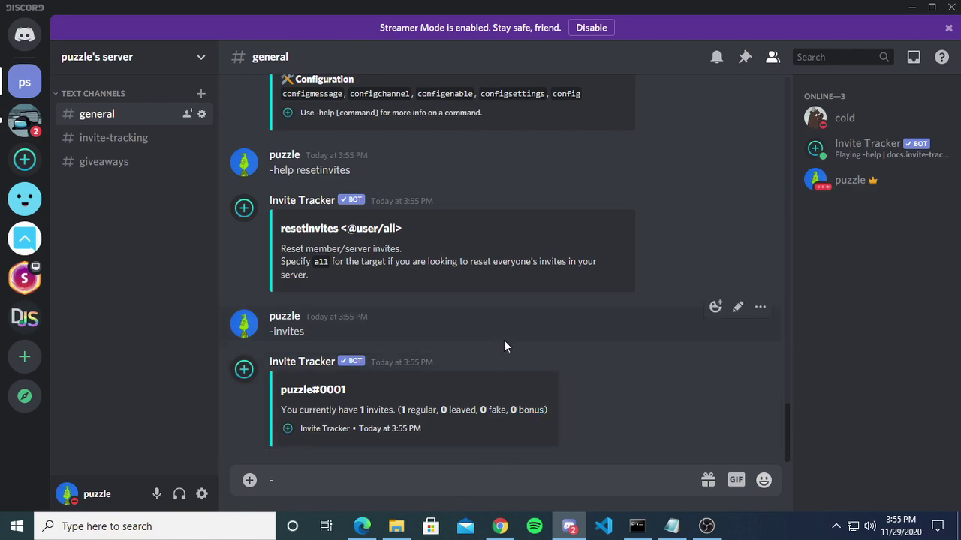
scroll(503, 342, up, 10)
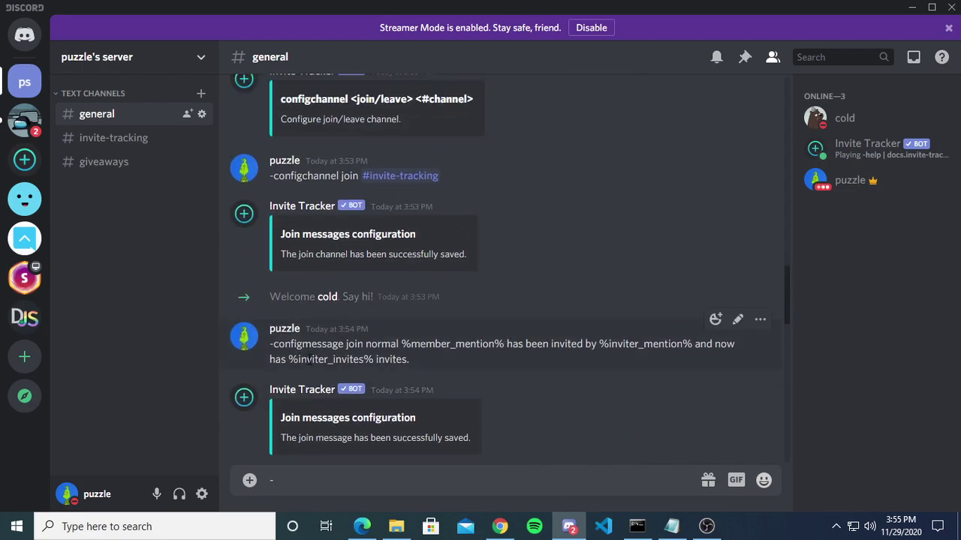
drag(289, 359, 375, 359)
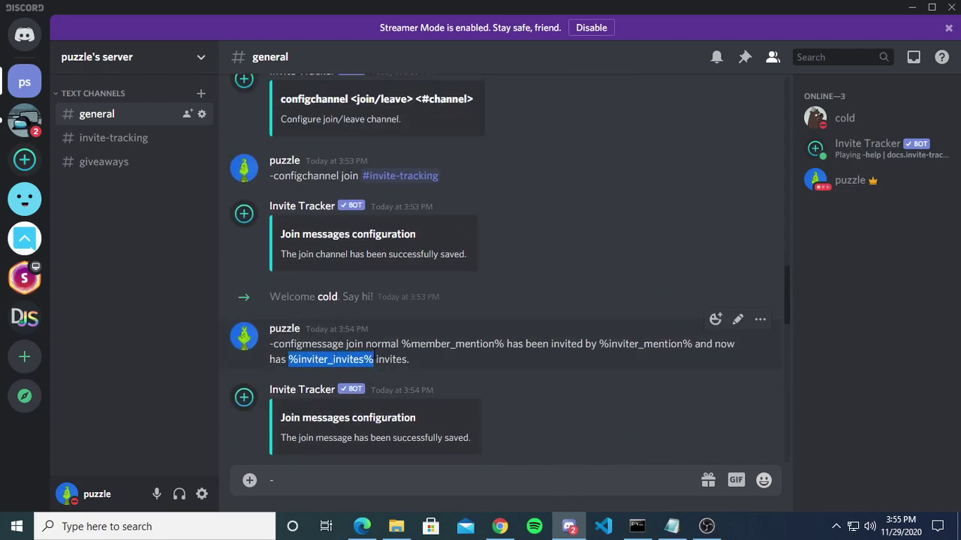
scroll(601, 362, down, 10)
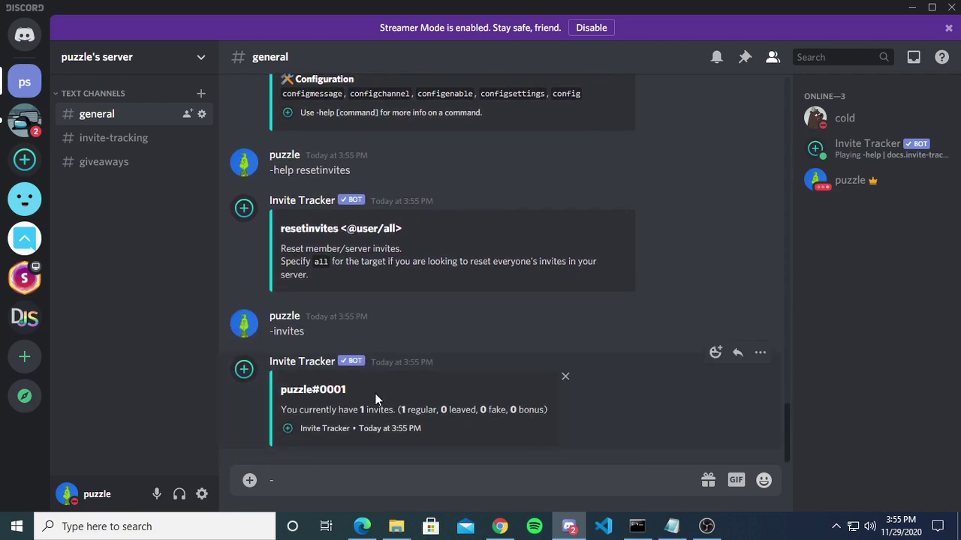
Examine the total, regular, left, fake and bonus figures in the invite count reply
double_click(362, 409)
drag(399, 409, 434, 409)
drag(518, 409, 542, 409)
drag(440, 408, 505, 409)
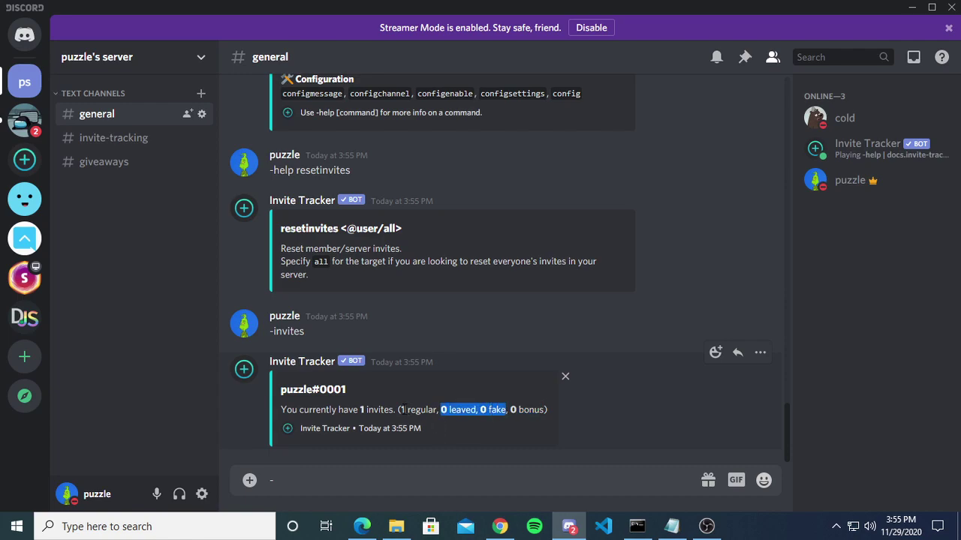
drag(398, 409, 476, 405)
drag(480, 410, 507, 410)
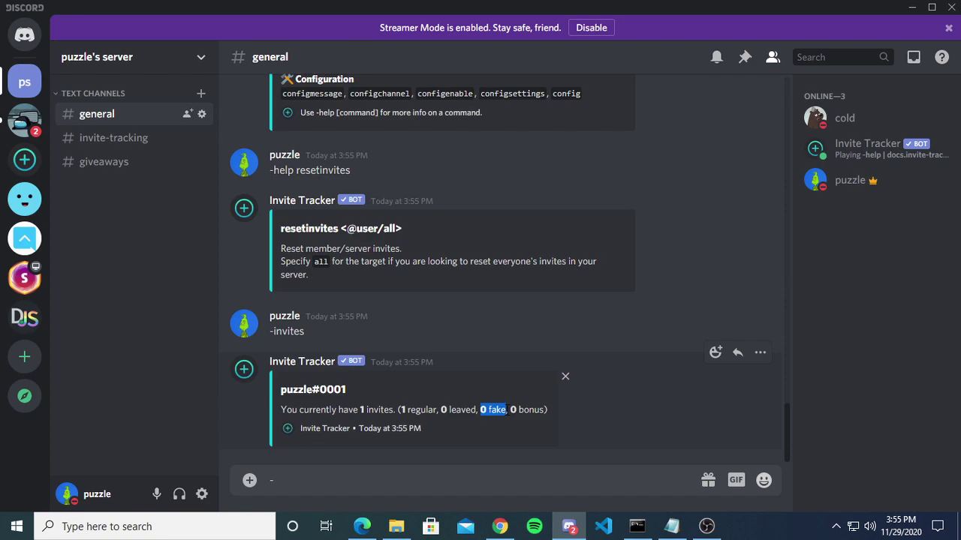
drag(511, 410, 546, 409)
Send -help addbonus to get the addbonus usage
click(389, 482)
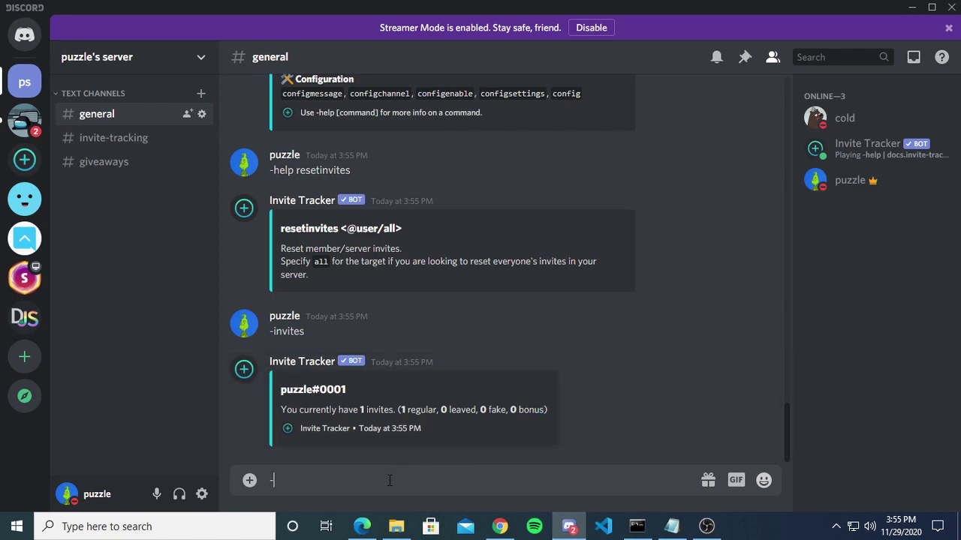
text(-help addbonus)
key(Return)
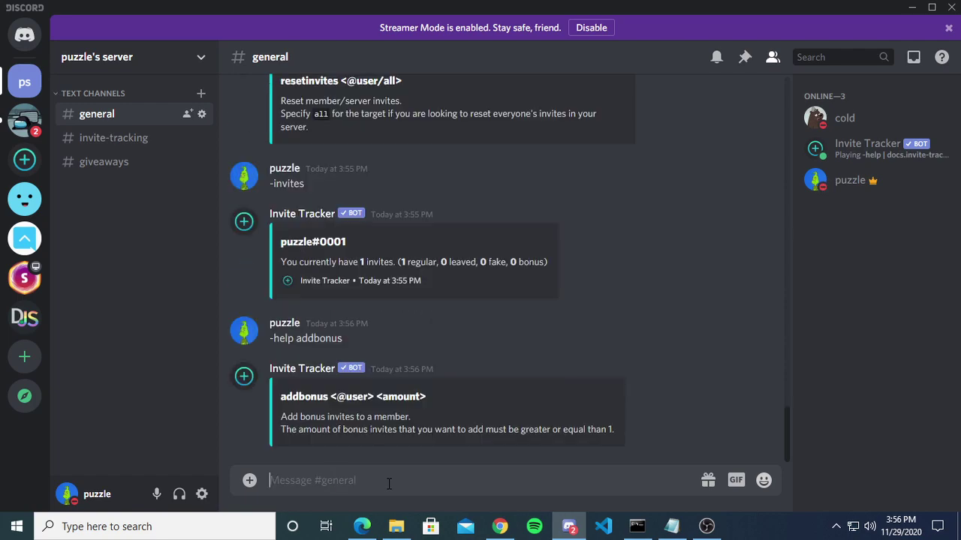